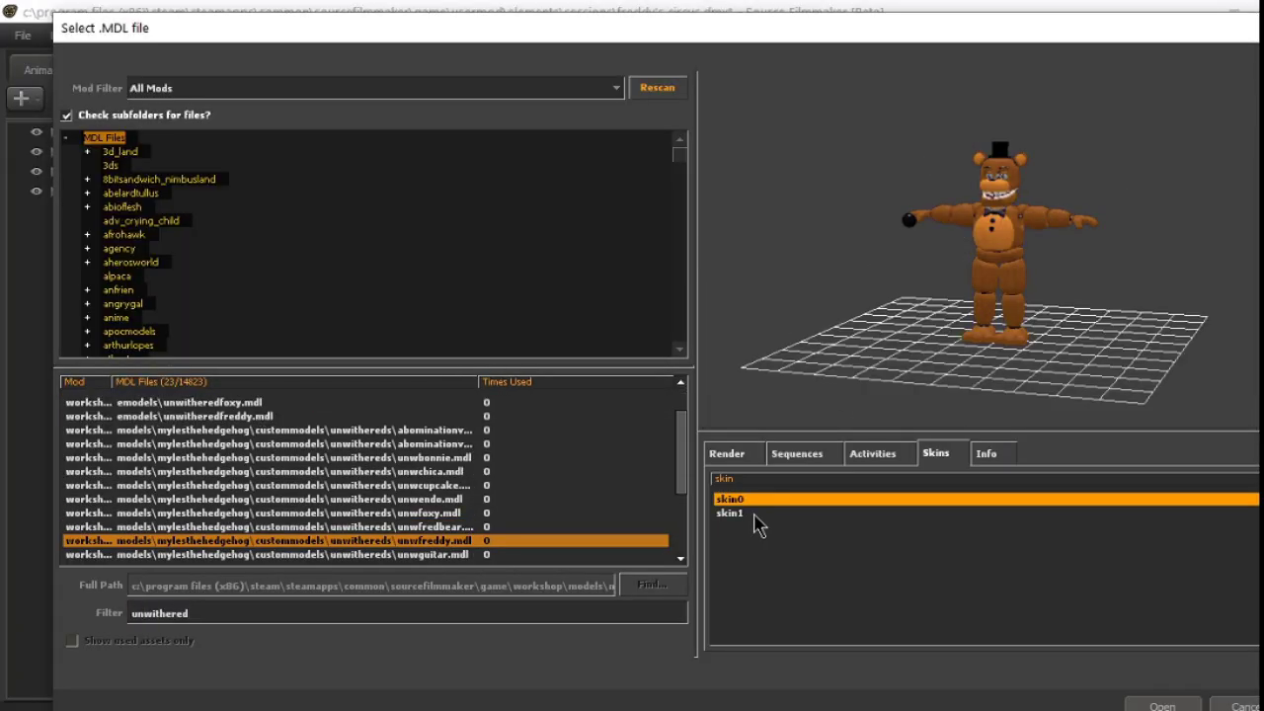
Hide the unwfredbear1 model and run the auto-rigger script on unwfreddy1.
click(464, 555)
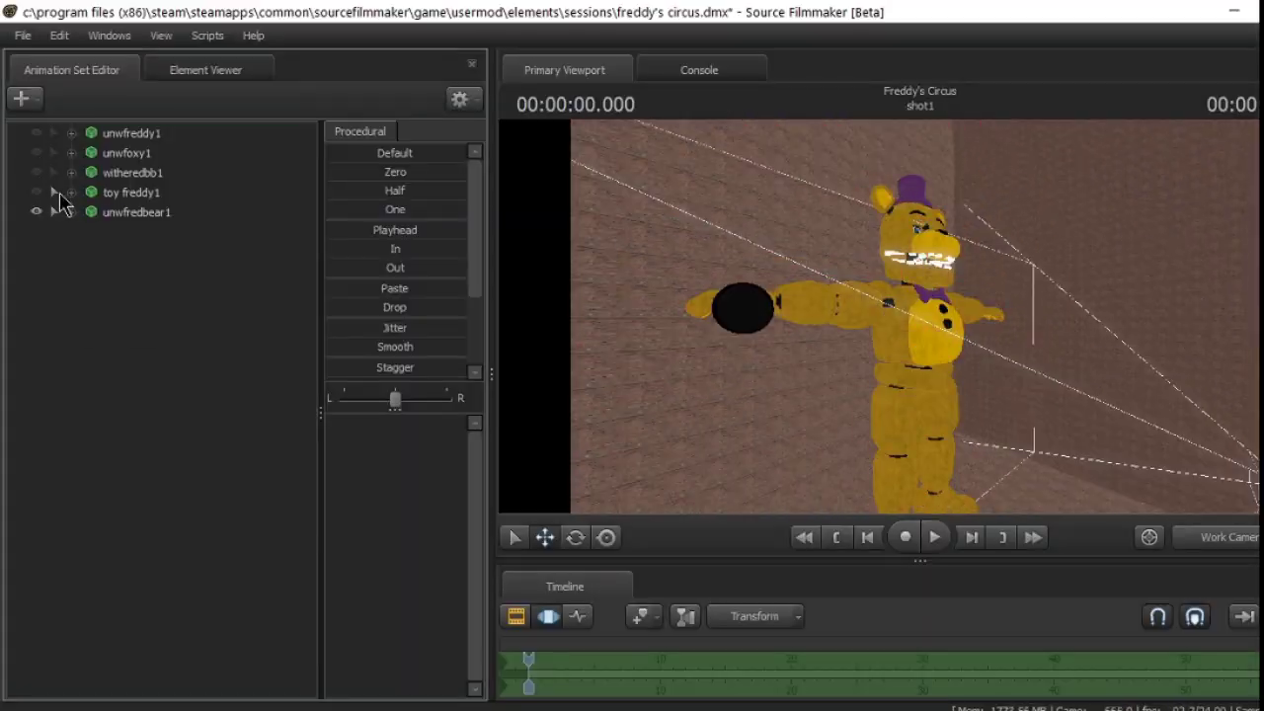
click(139, 212)
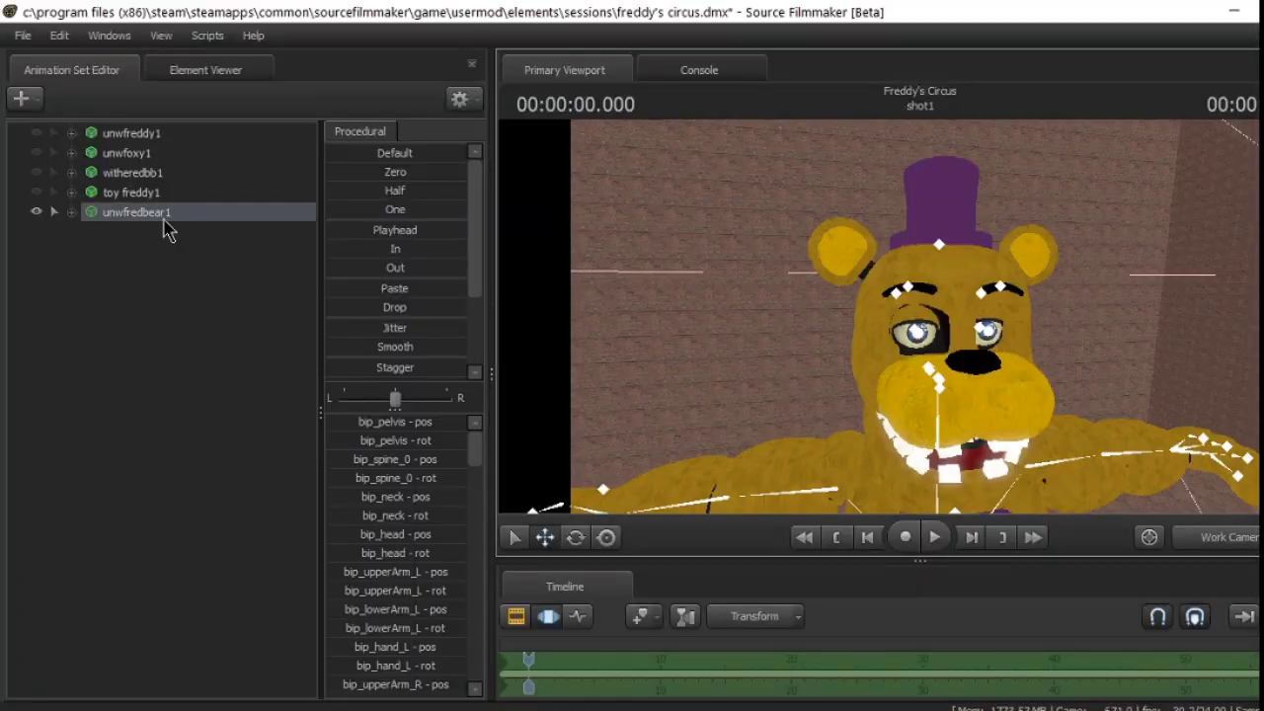
right_click(166, 229)
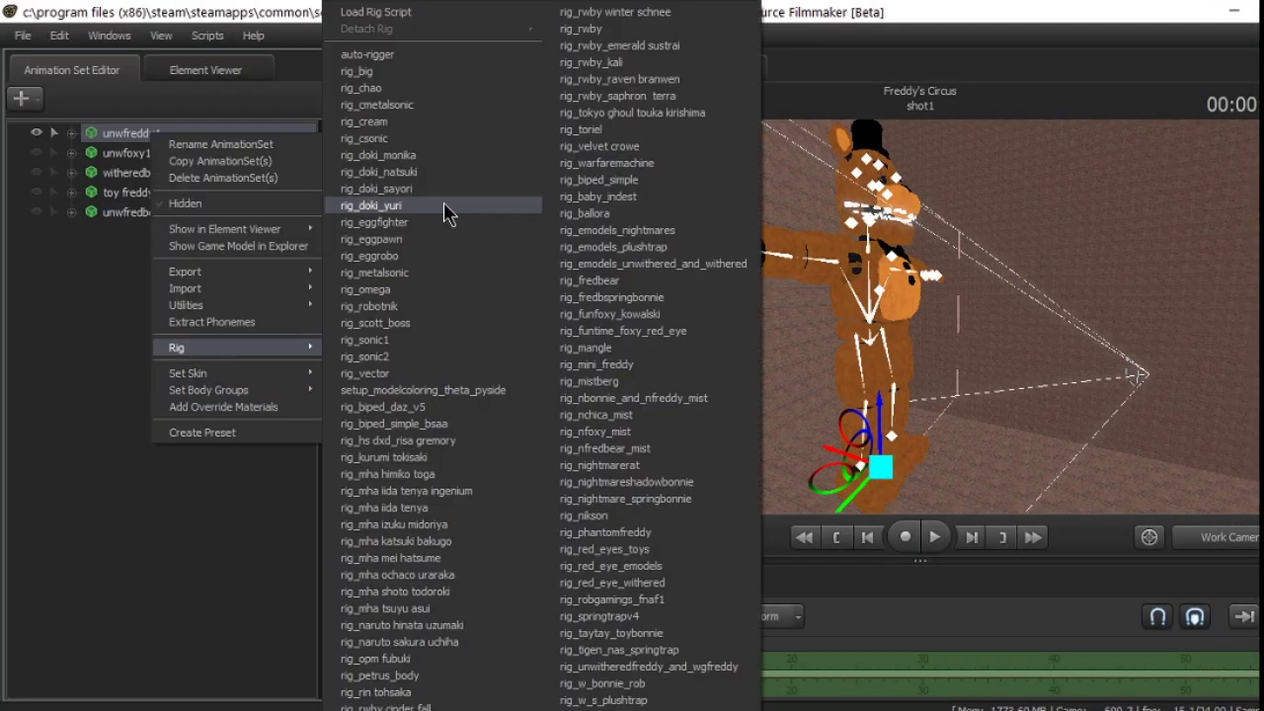
click(368, 54)
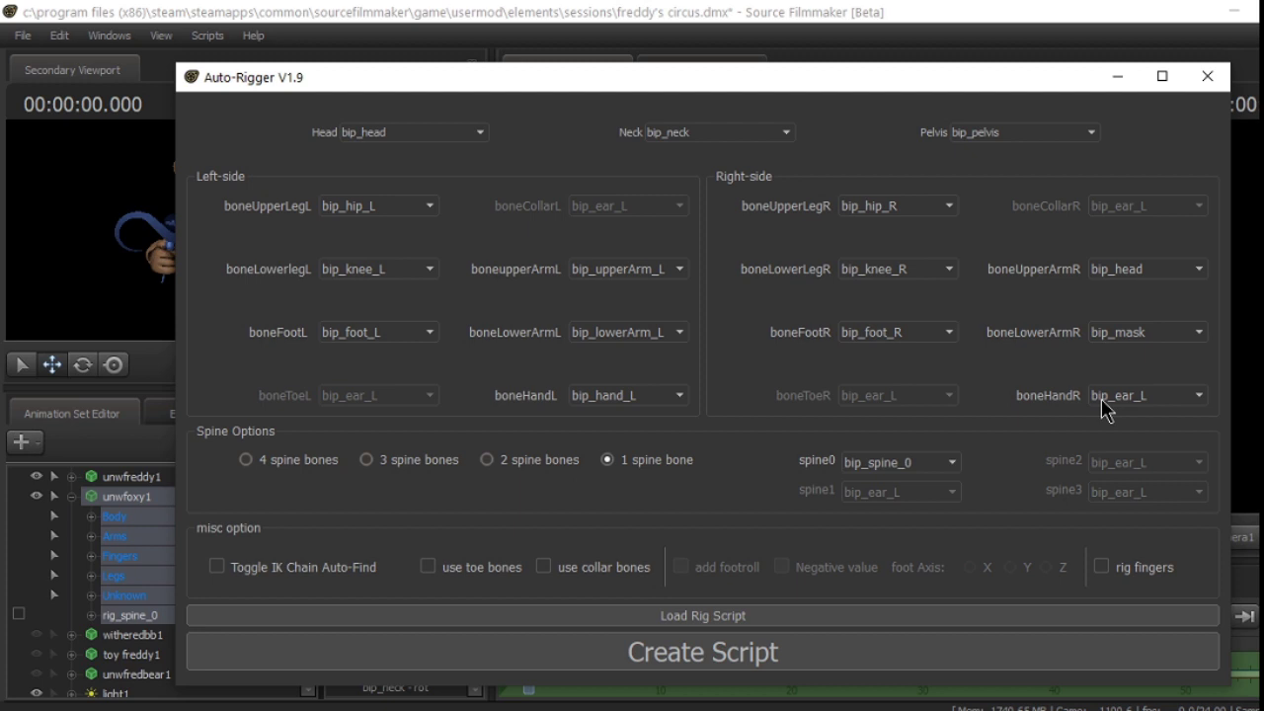
Rig unwfoxy1 with the Auto-Rigger, assigning the right hand, lower-arm and upper-arm bones and enabling toe bones.
click(1145, 395)
click(1126, 356)
click(1146, 332)
click(1136, 558)
click(1145, 269)
click(1161, 599)
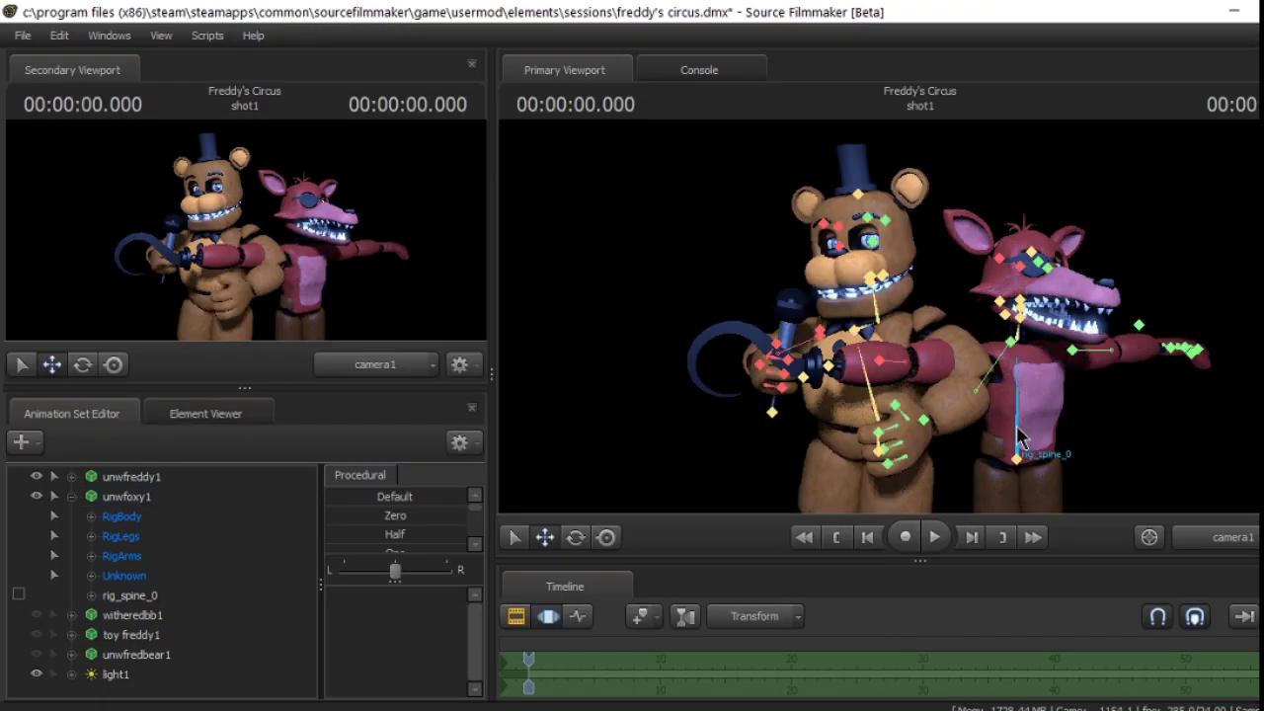
right_click(148, 496)
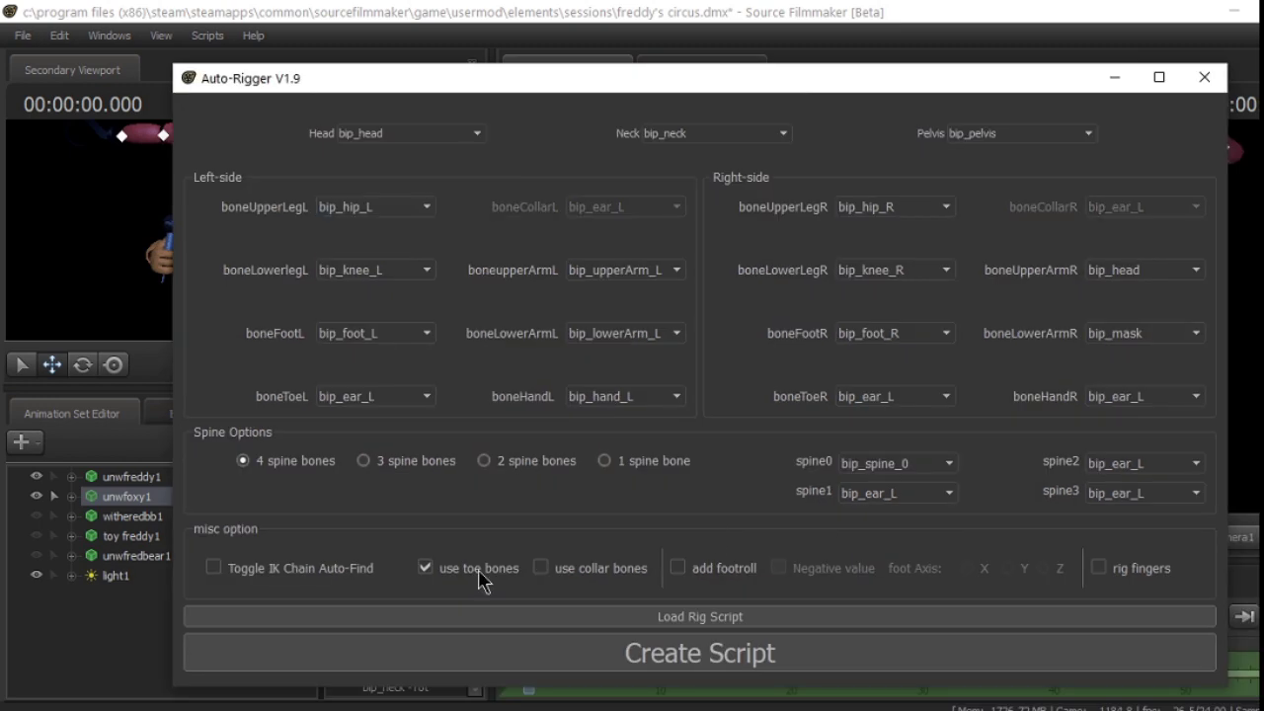
click(1145, 396)
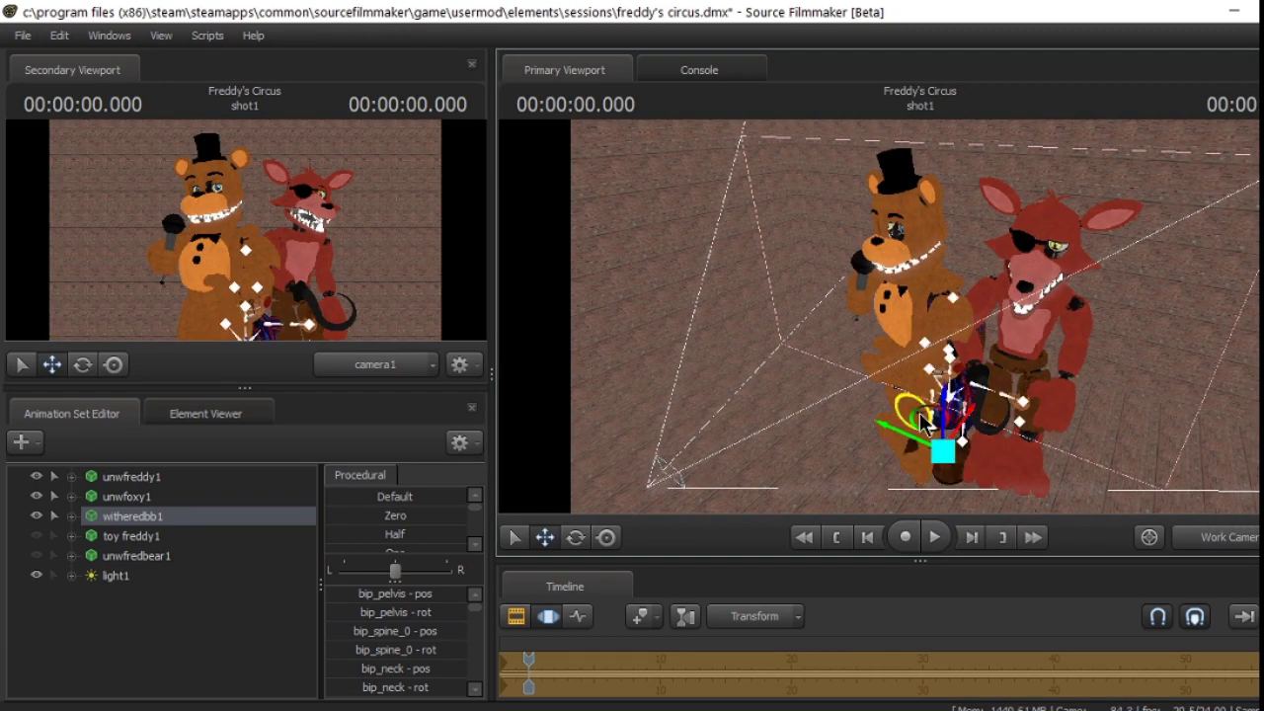
Move witheredbb1 to Foxy's free side and rotate it so it leans out from behind him.
drag(984, 390, 1080, 418)
key(e)
drag(1106, 493, 1140, 498)
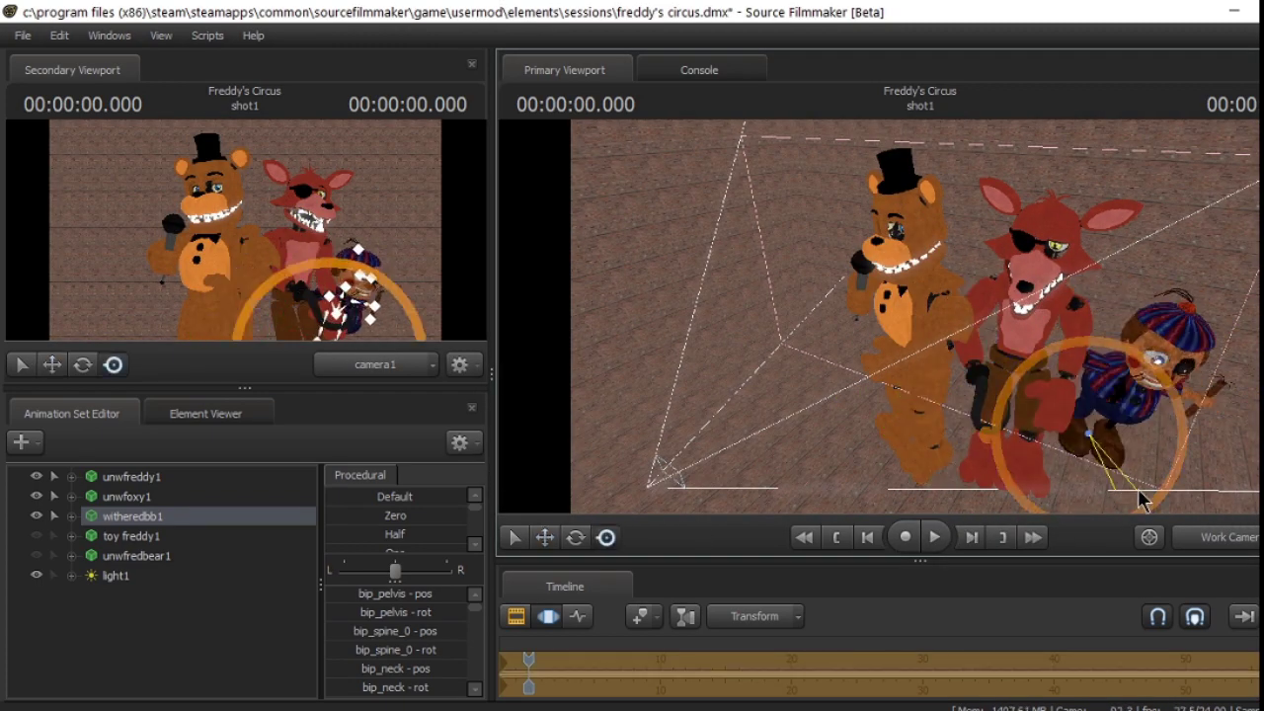
drag(1061, 456, 1079, 414)
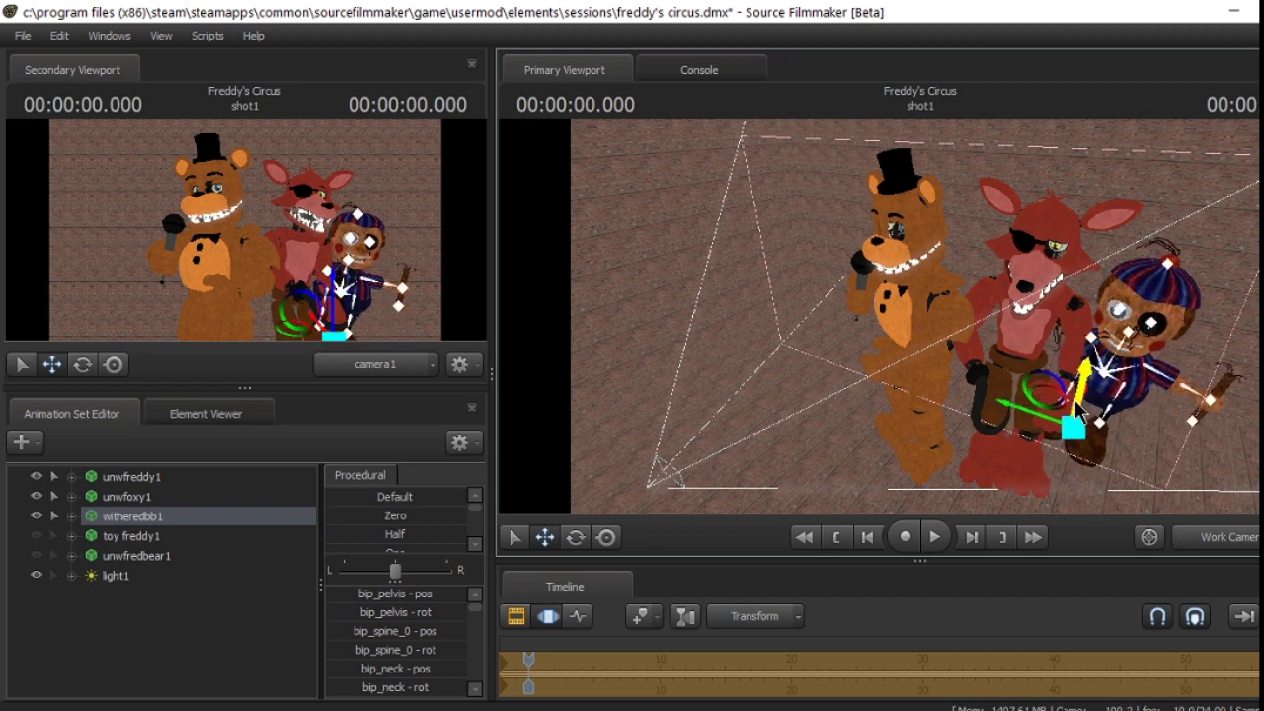
Pose witheredbb1's right hip and bend its left lower arm holding the sign handle.
drag(1246, 466, 987, 395)
click(820, 346)
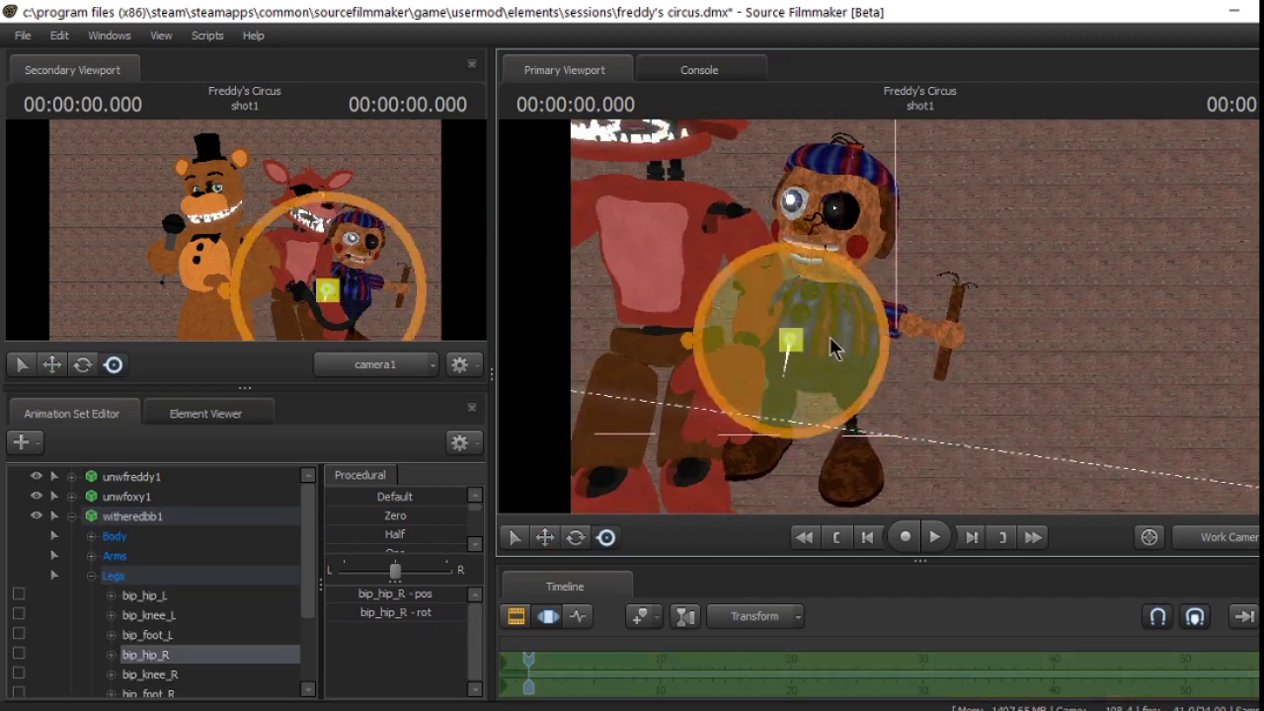
click(901, 329)
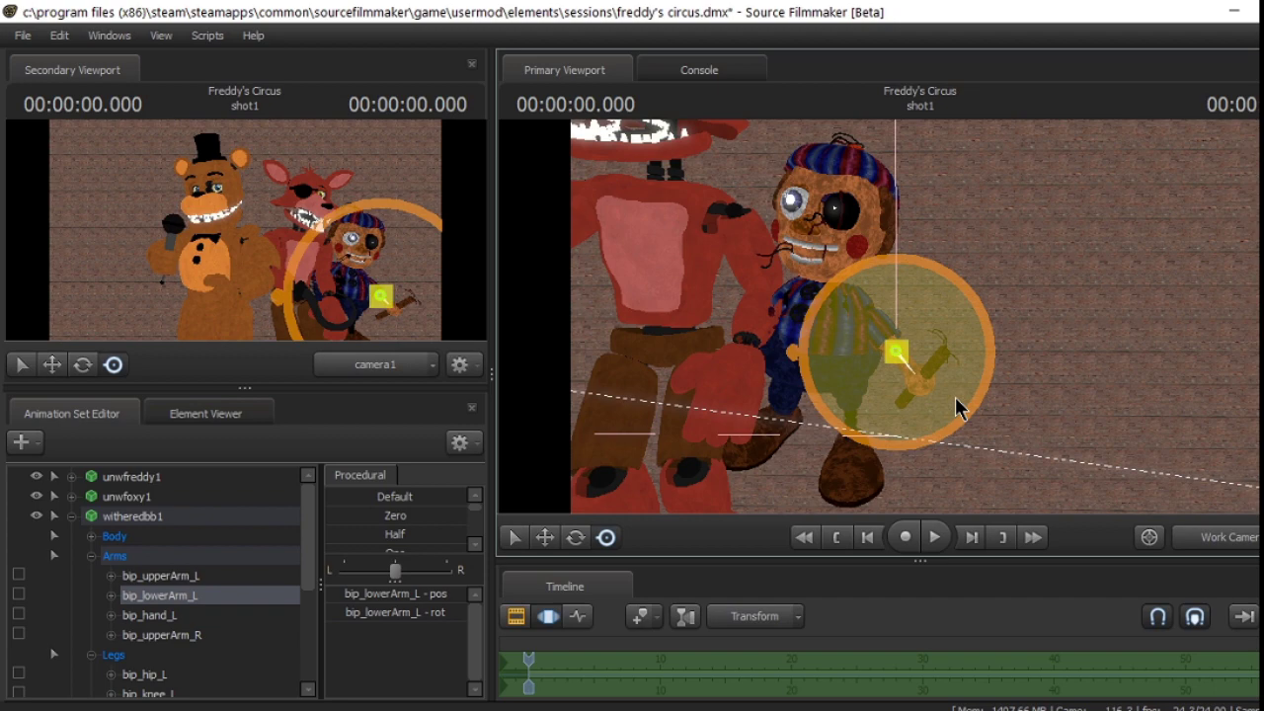
click(882, 347)
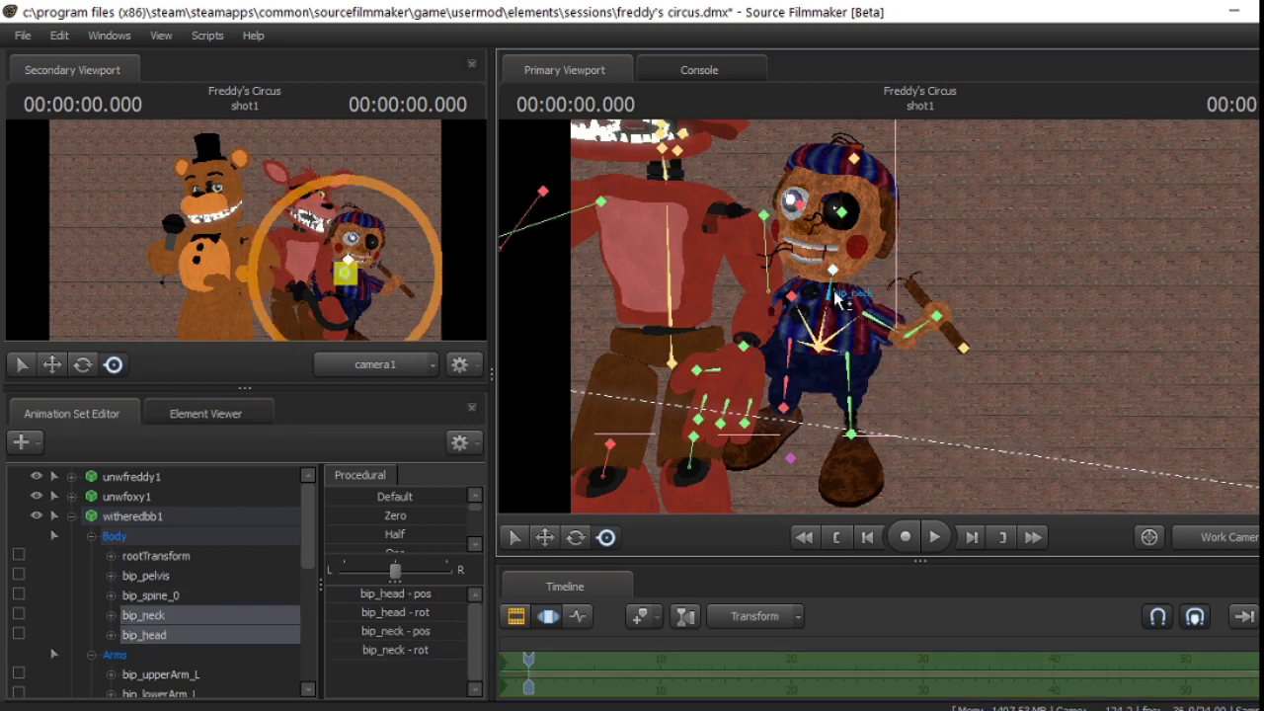
Tilt witheredbb1's head sideways and aim bip_eye_L and bip_eye_R.
drag(860, 346, 651, 296)
click(649, 212)
scroll(169, 573, down, 5)
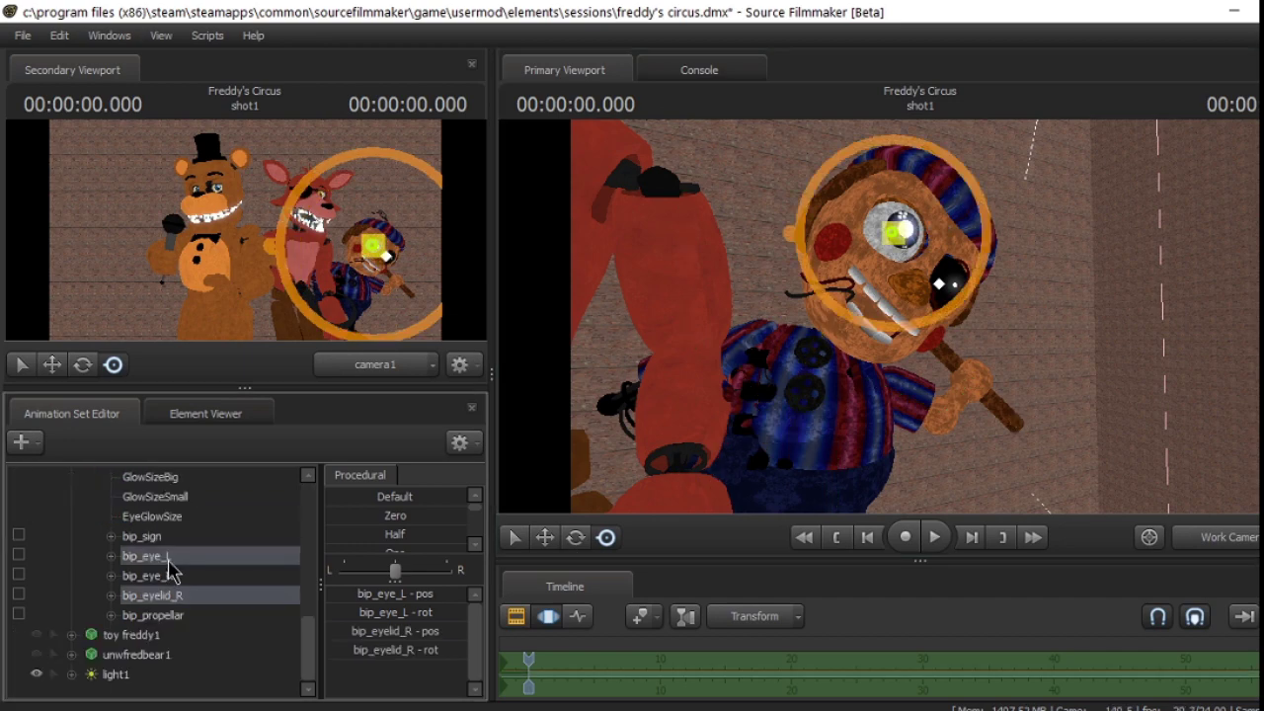
click(1210, 536)
click(1211, 536)
drag(387, 259, 398, 286)
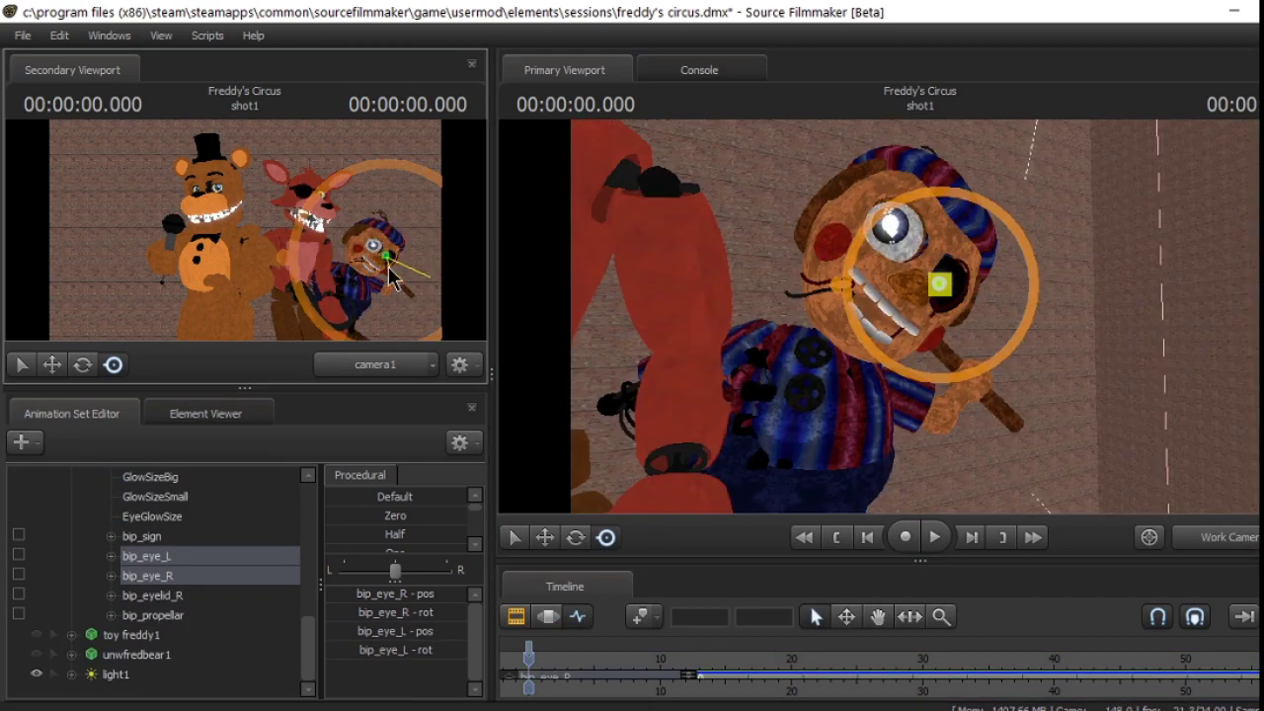
Adjust witheredbb1's eye glow with the EyeGlowSize, GlowSizeSmall and GlowSizeBig controls.
right_click(675, 407)
click(934, 536)
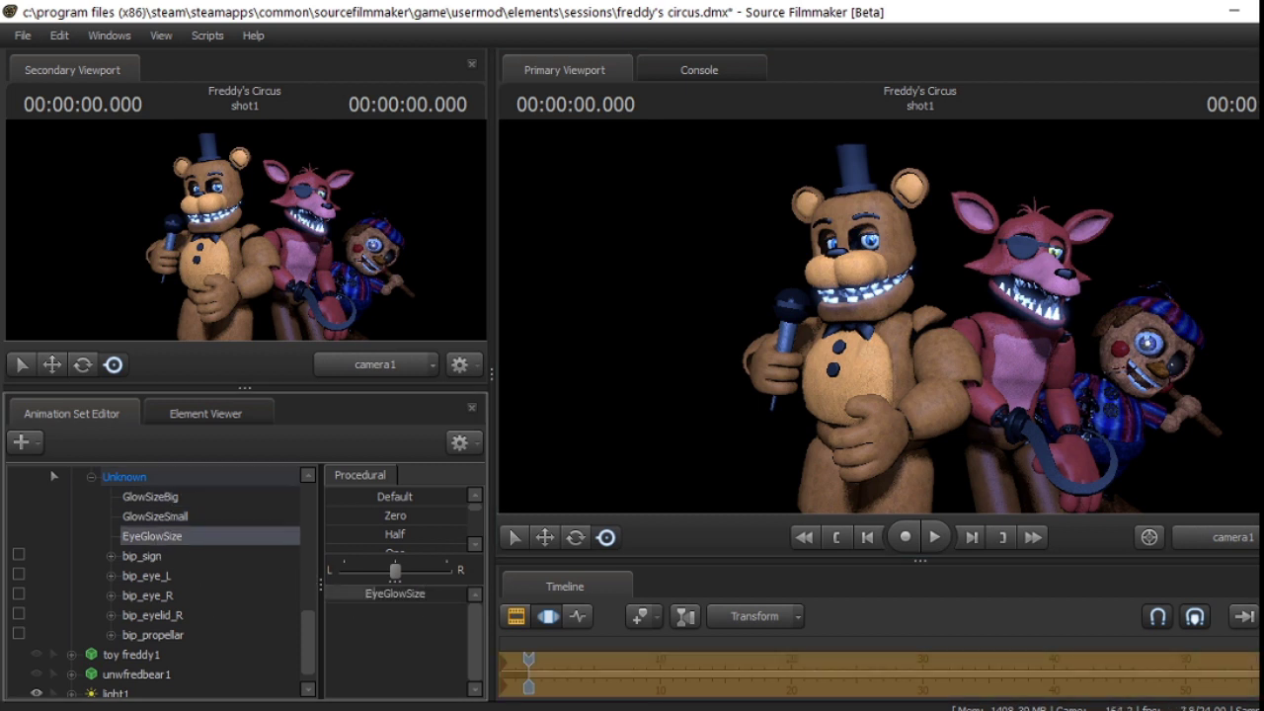
click(187, 517)
click(190, 498)
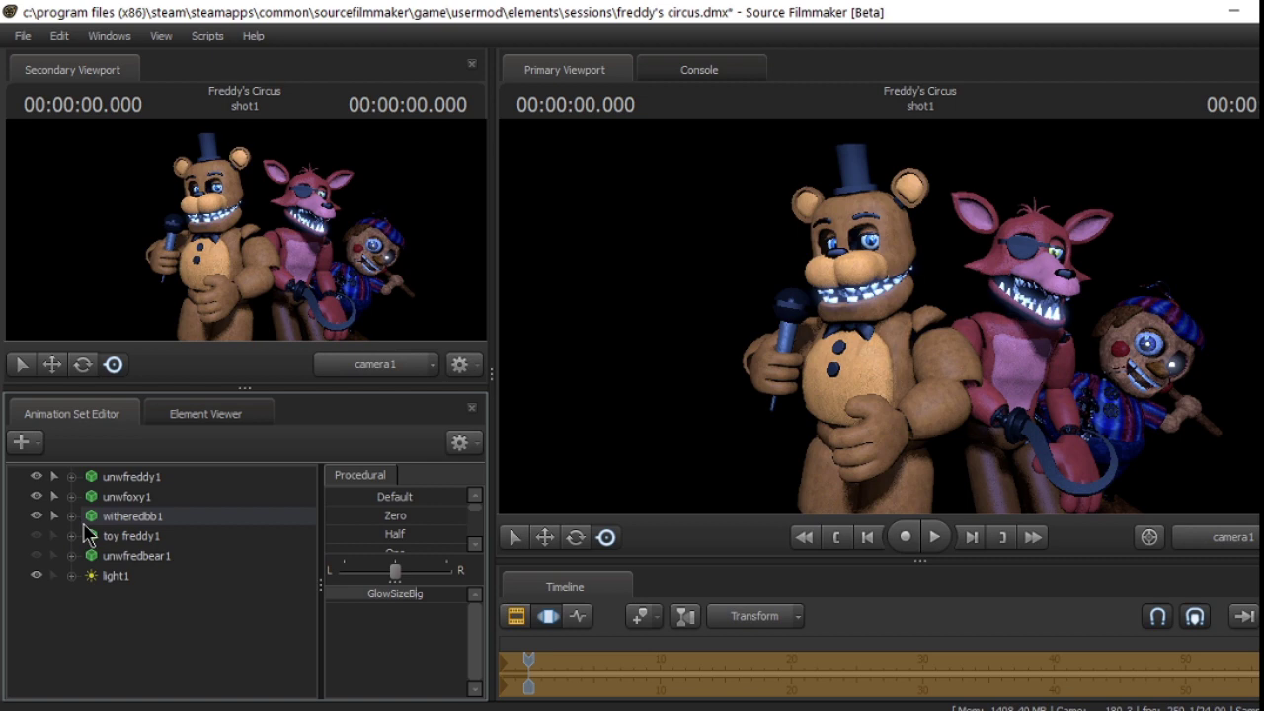
Make the hidden toy freddy1 model visible in the scene.
click(117, 536)
right_click(264, 551)
key(Escape)
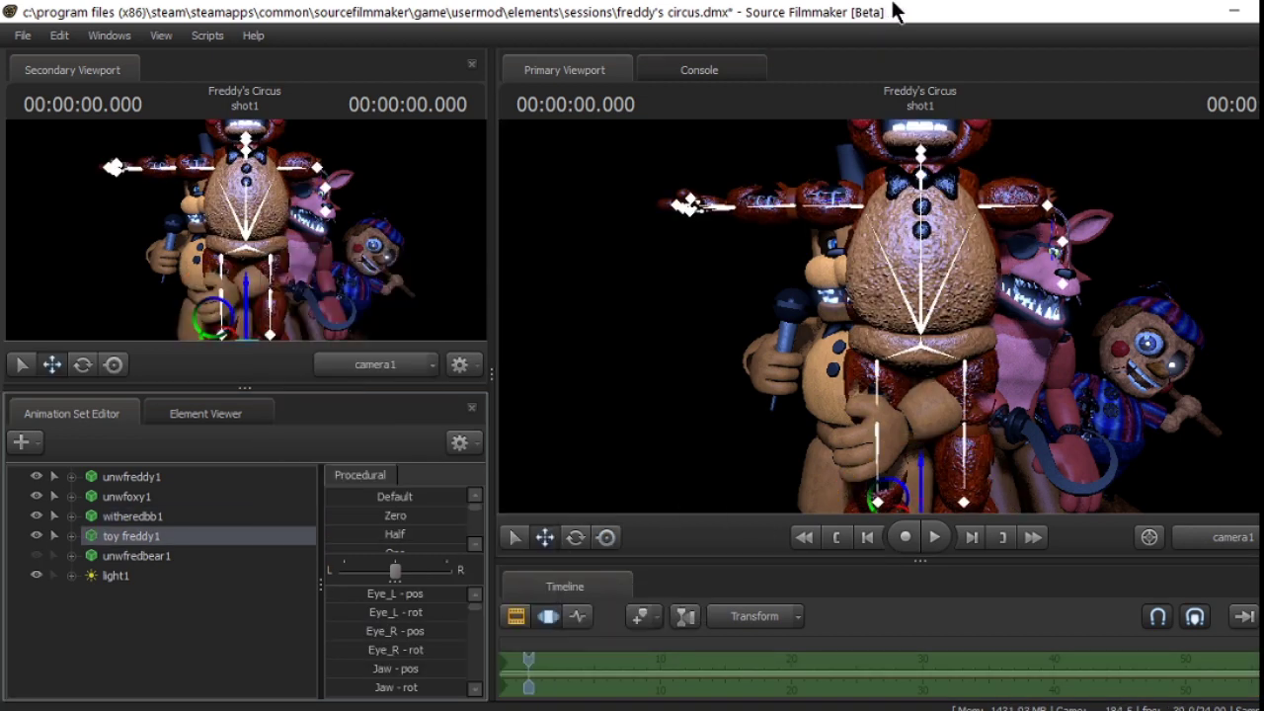
Find the microphone among the model files and add it to the scene.
click(1234, 537)
right_click(170, 585)
click(267, 453)
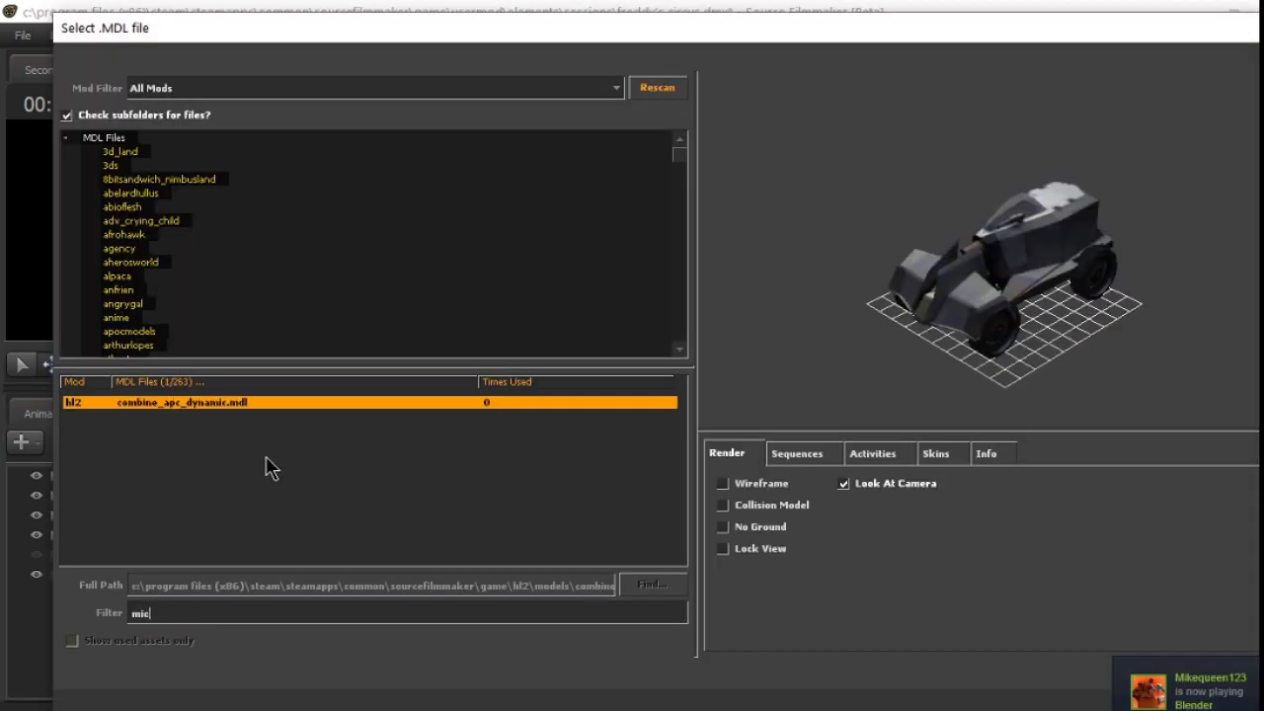
double_click(123, 550)
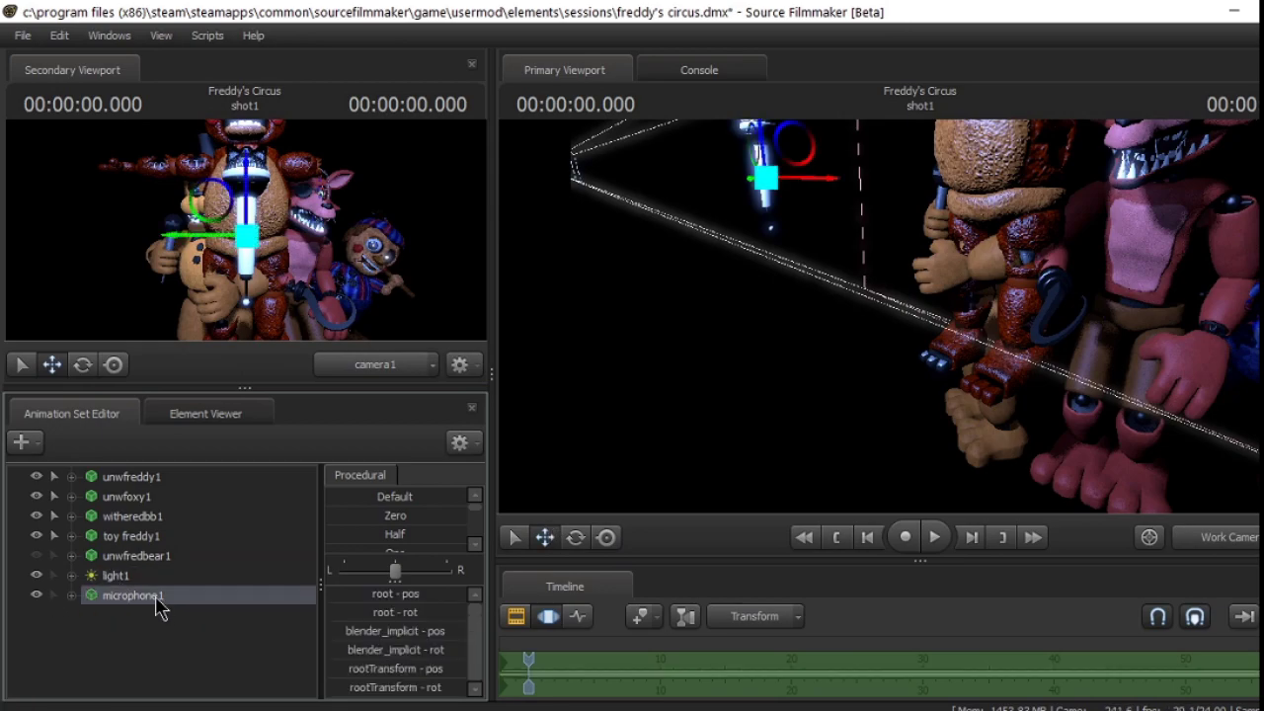
Move and rotate the microphone into toy freddy1's right hand.
drag(879, 316, 780, 277)
key(w)
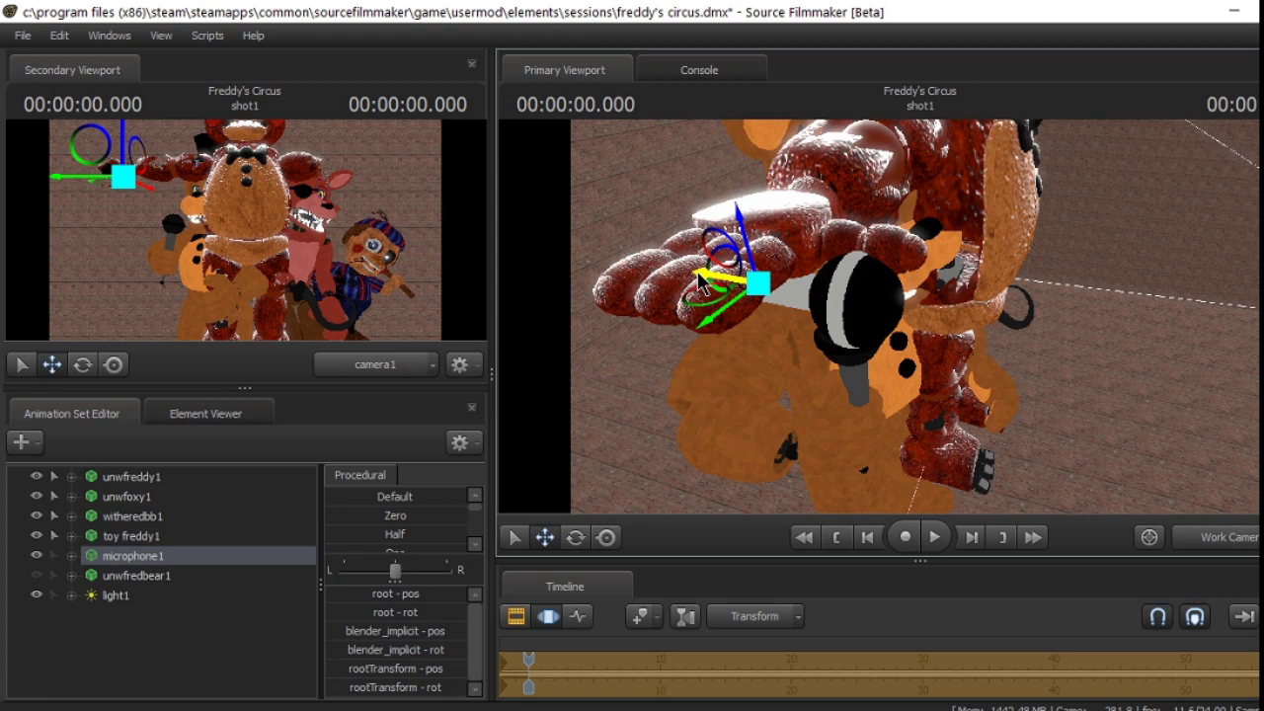
click(750, 261)
Curl toy freddy1's right index, middle and pinky fingers and its thumb around the microphone.
drag(222, 635, 223, 637)
key(e)
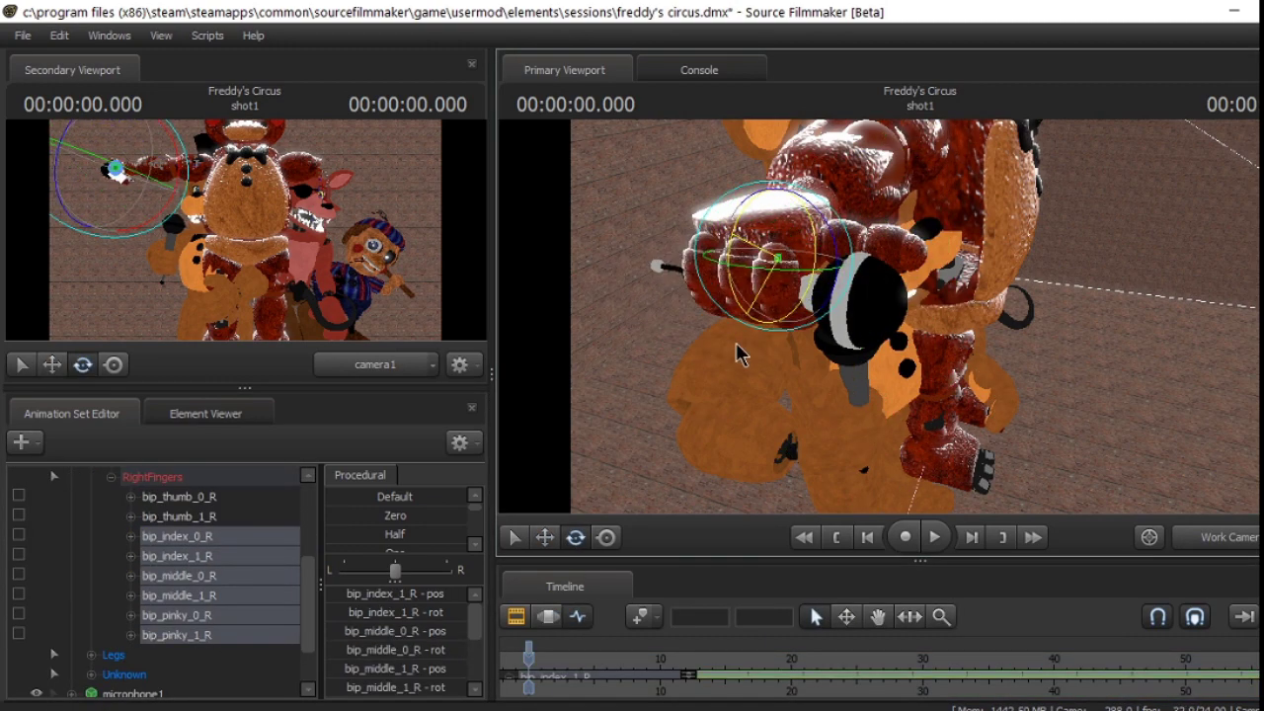
drag(739, 355, 765, 232)
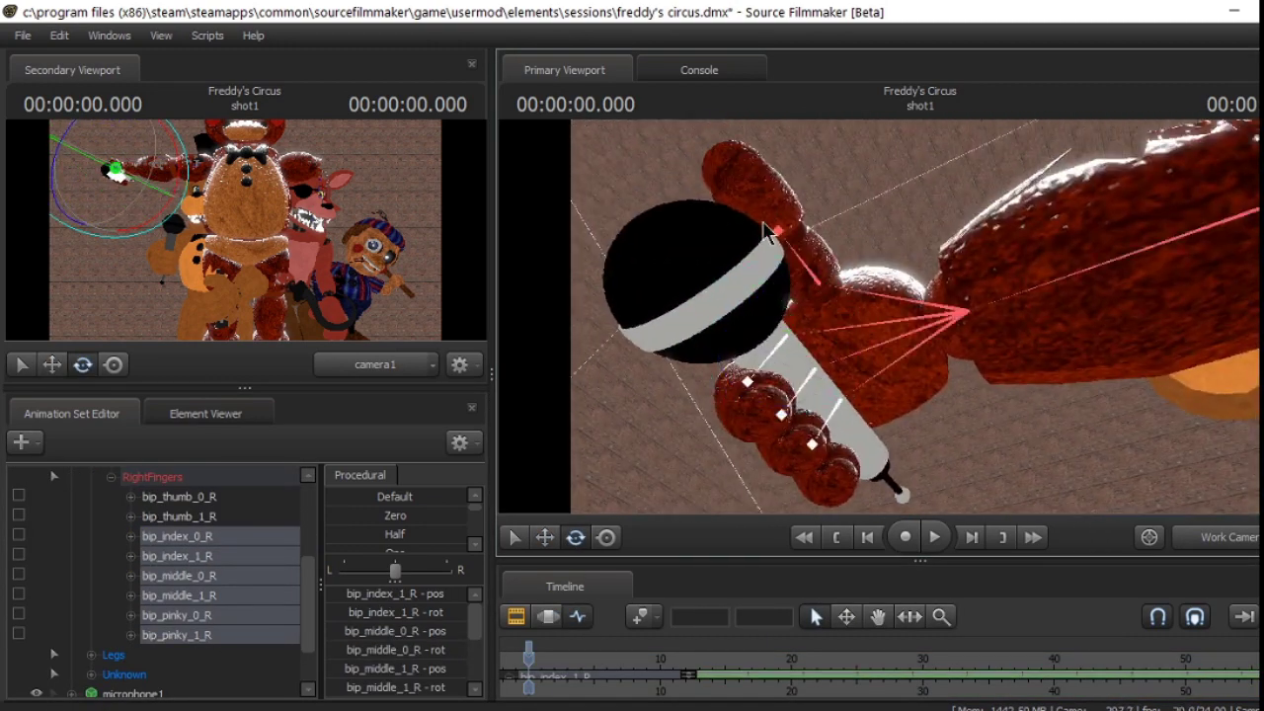
click(765, 232)
drag(835, 290, 892, 375)
Lock the microphone's rootTransform to toy freddy1's bip_hand_R.
key(w)
scroll(119, 556, up, 1)
scroll(118, 556, up, 5)
click(71, 535)
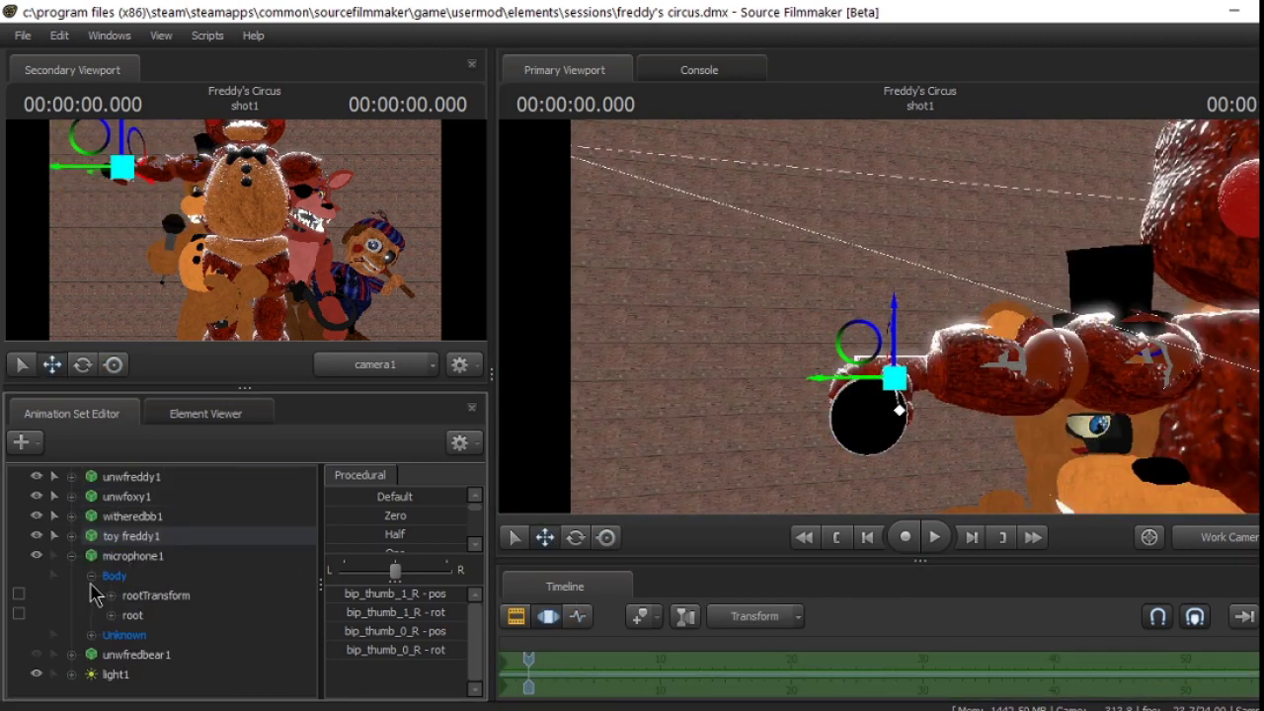
click(156, 595)
scroll(175, 592, up, 1)
ctrl+click(148, 534)
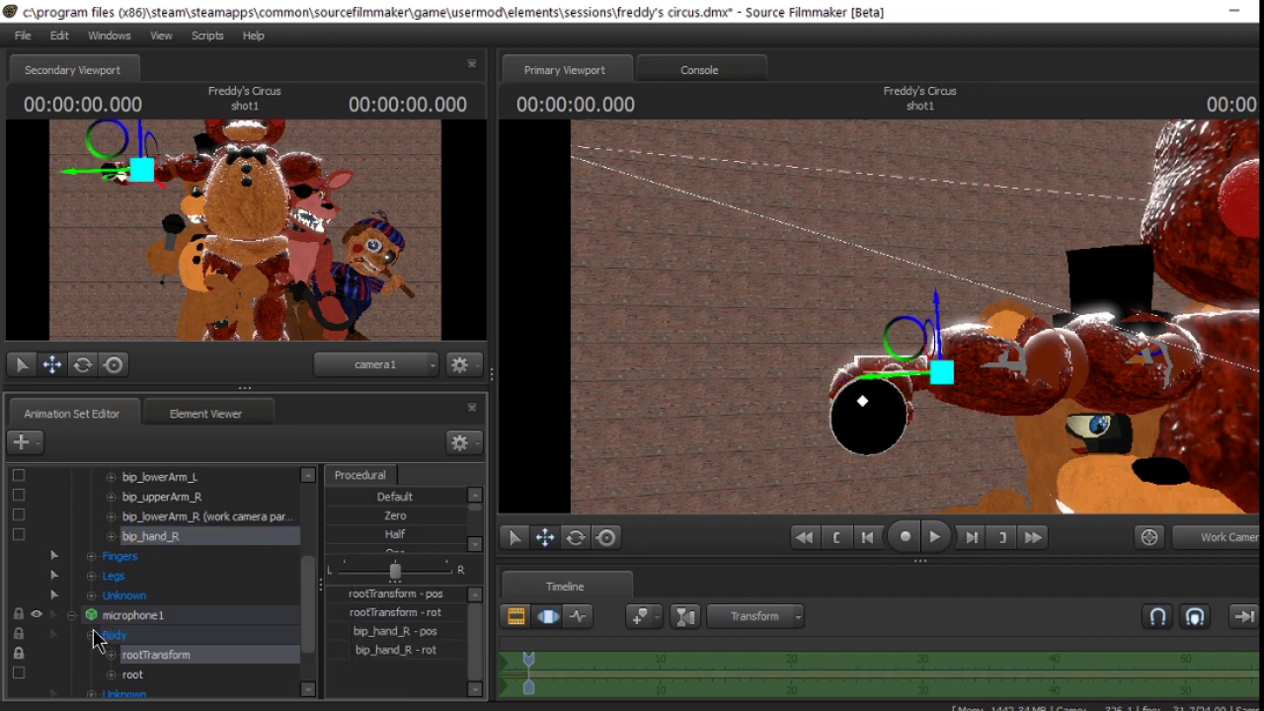
scroll(92, 632, up, 3)
click(89, 598)
Save the session.
drag(790, 415, 1051, 414)
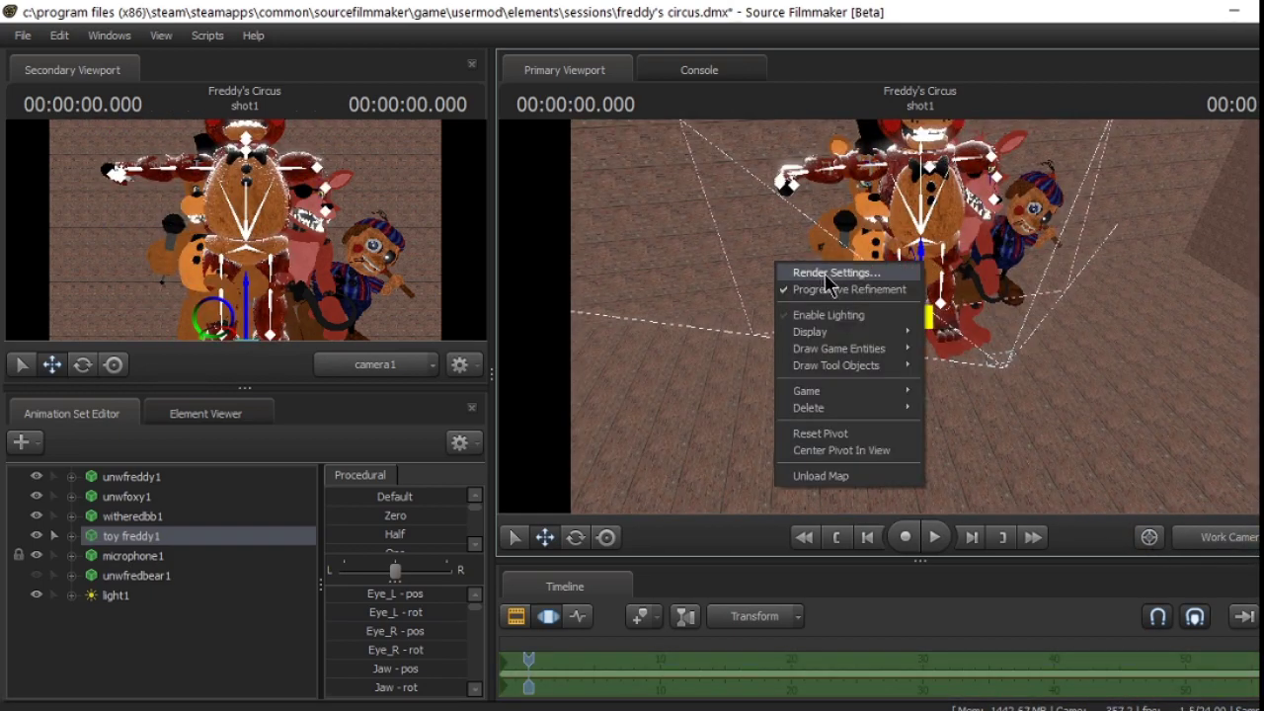
key(Escape)
key(ctrl+s)
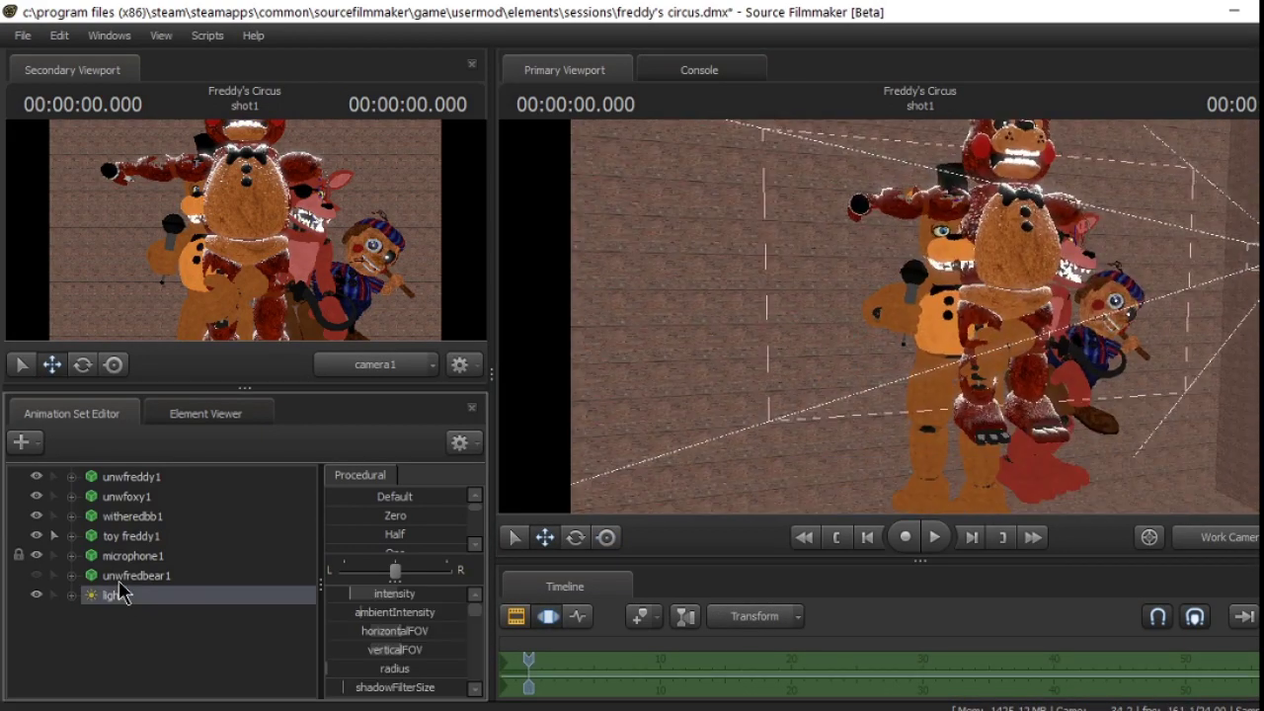
Move toy freddy1 out from in front of the group to unwfreddy1's microphone side and rotate it.
click(972, 446)
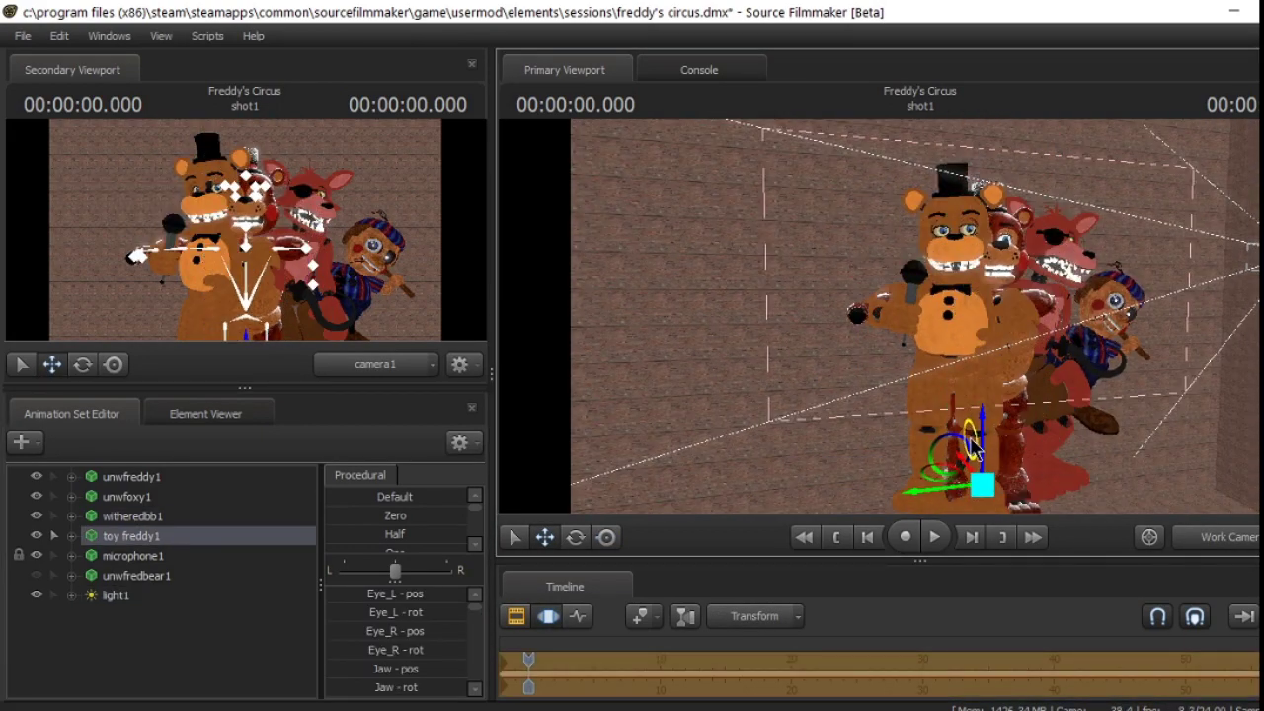
drag(956, 500, 829, 484)
click(606, 537)
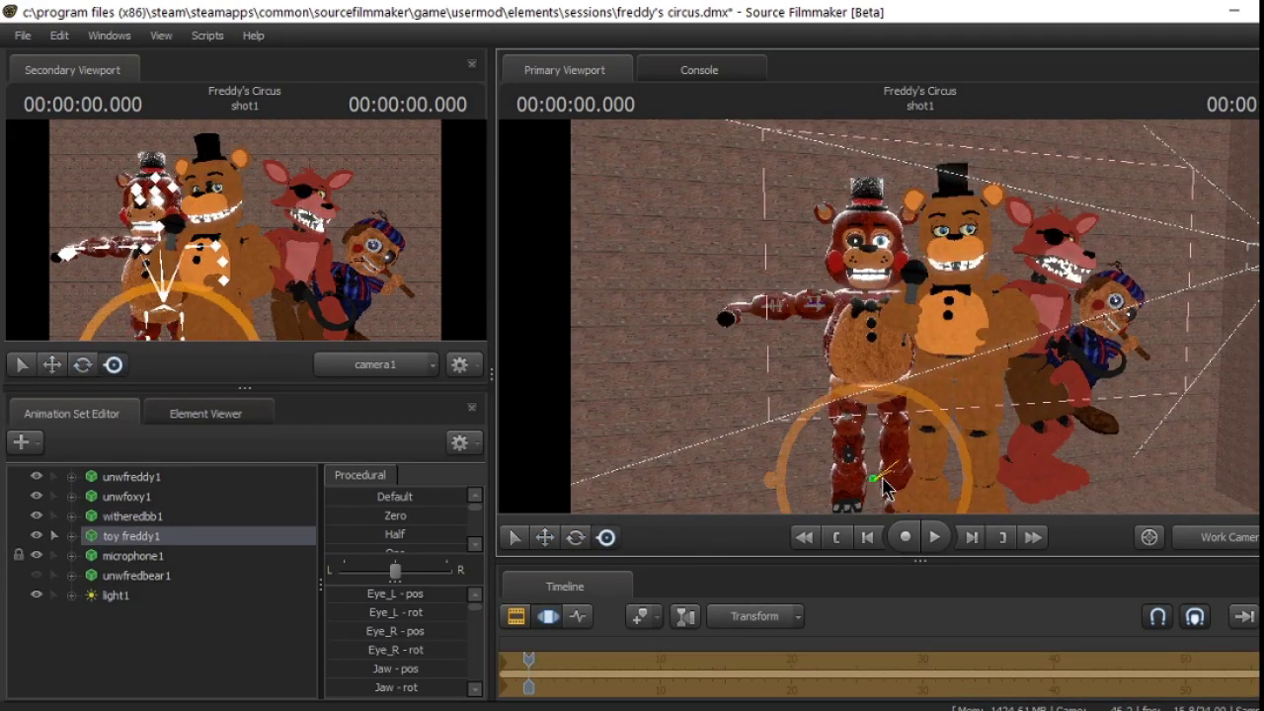
Rotate toy freddy1's bip_spine_0 and reposition the whole model so it leans out beside unwfreddy1.
click(891, 415)
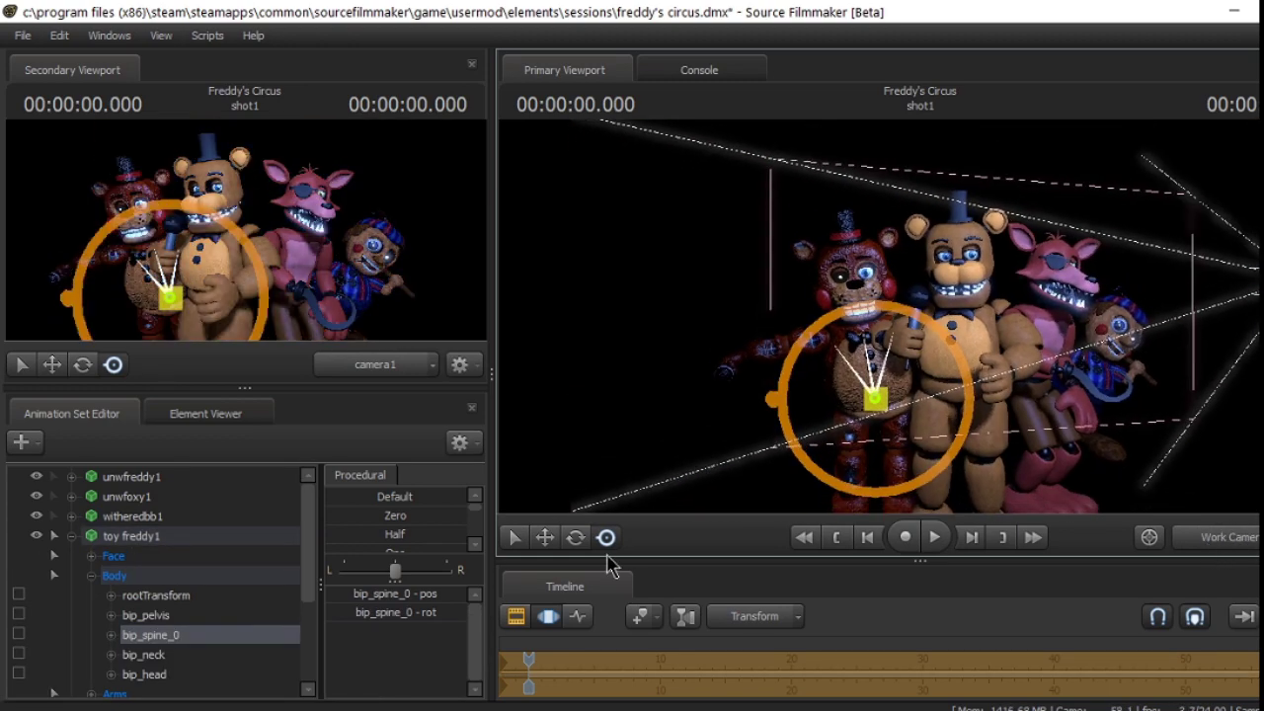
click(545, 537)
click(131, 536)
drag(844, 434, 846, 367)
click(893, 386)
click(682, 355)
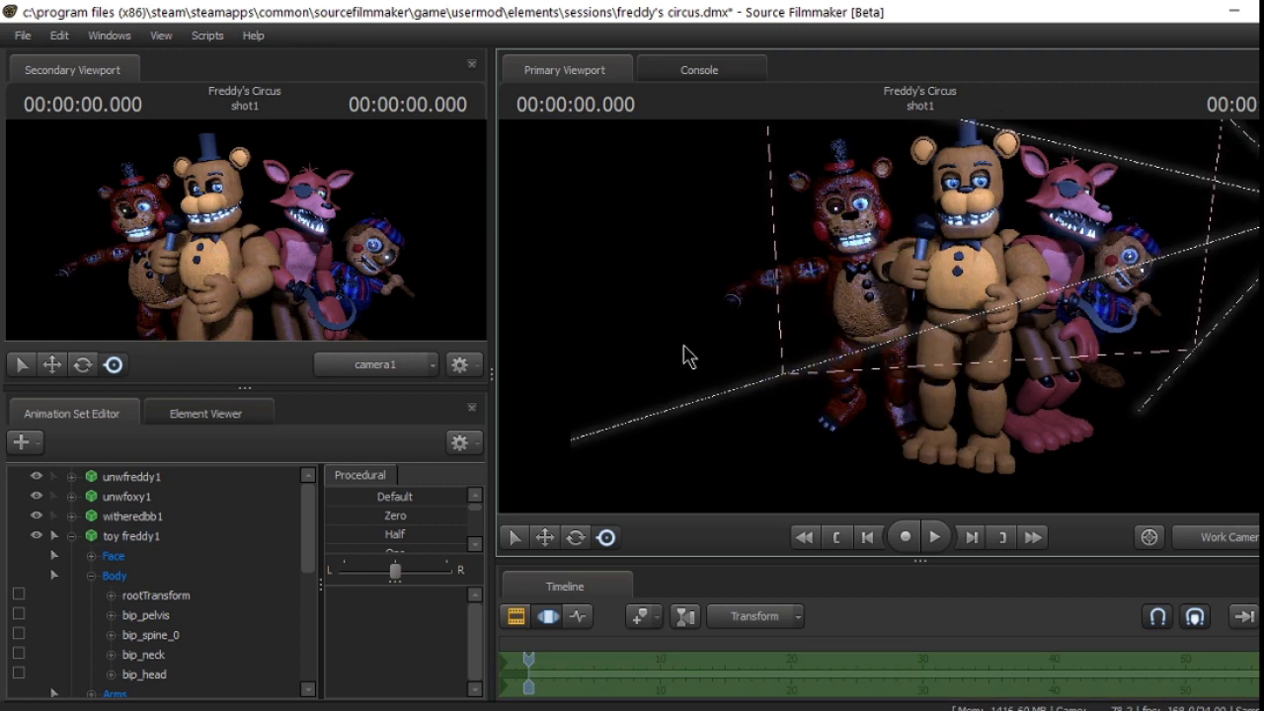
Adjust camera1's framing of the four characters.
click(132, 535)
key(F4)
key(w)
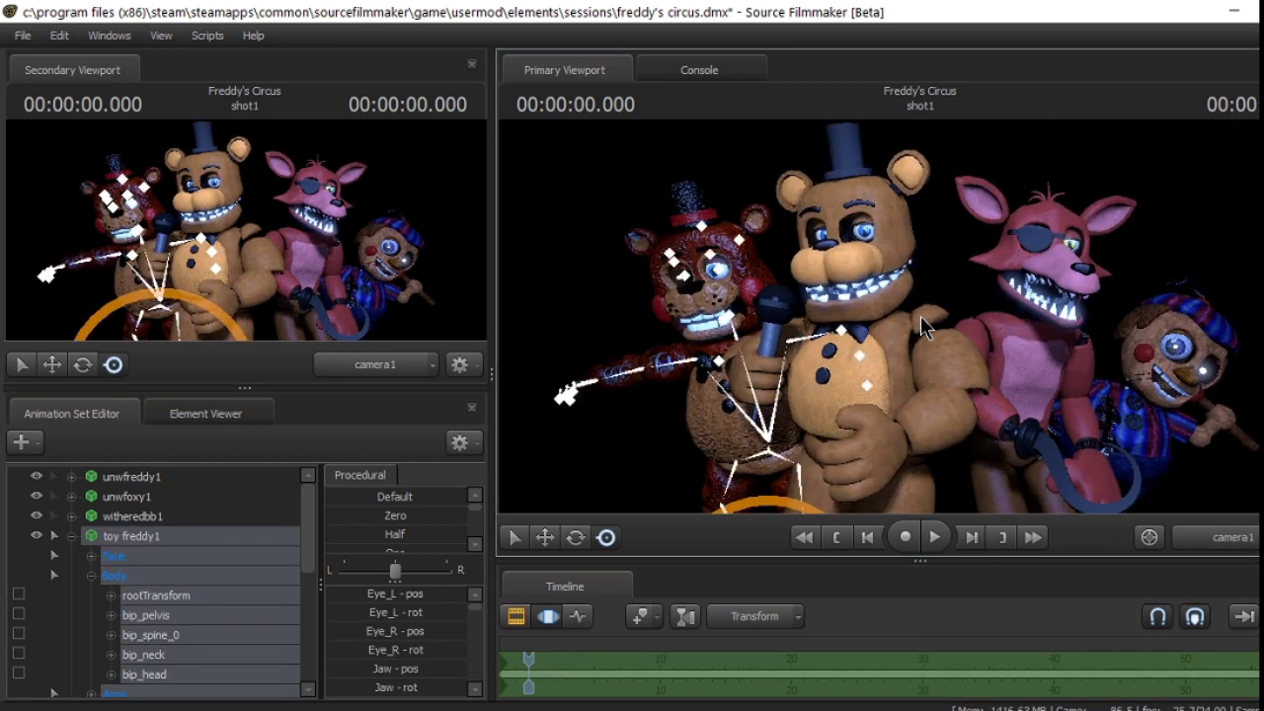
key(F4)
Lower toy freddy1's right arm by rotating bip_upperArm_R.
click(874, 266)
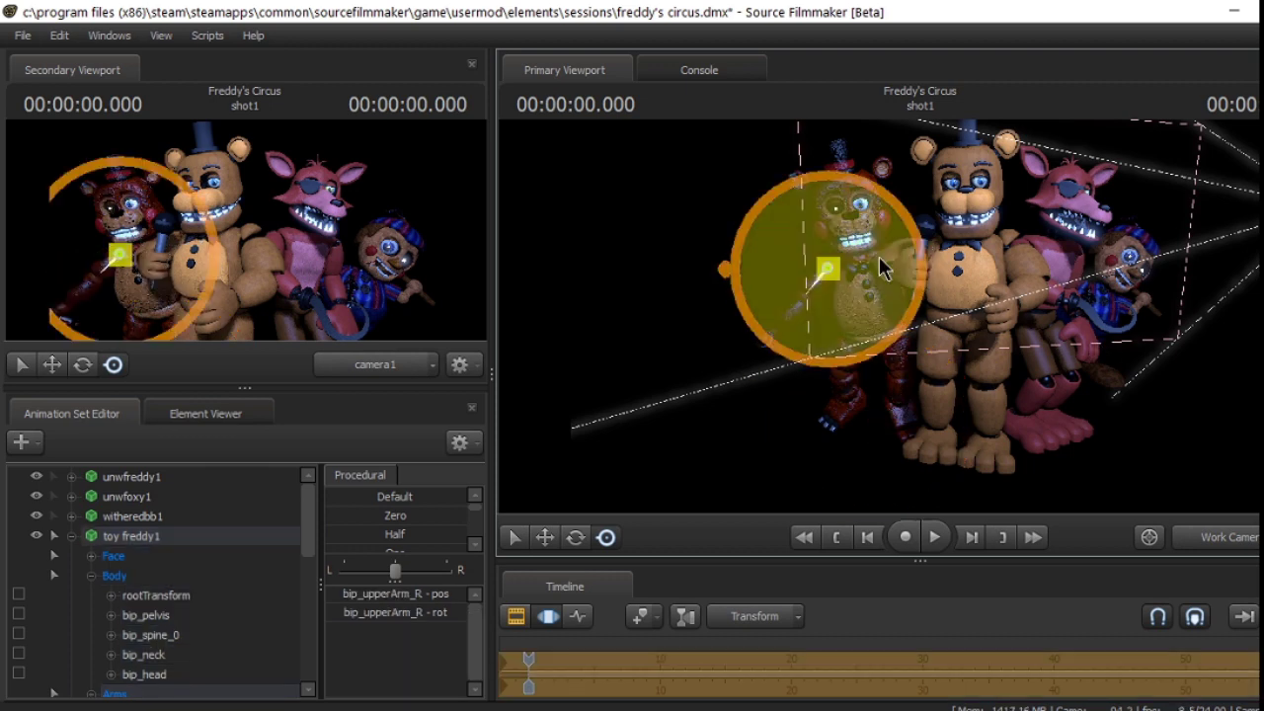
click(848, 301)
key(F4)
Tilt toy freddy1's head by rotating bip_neck, and adjust its mouth with the Jaw control.
click(758, 318)
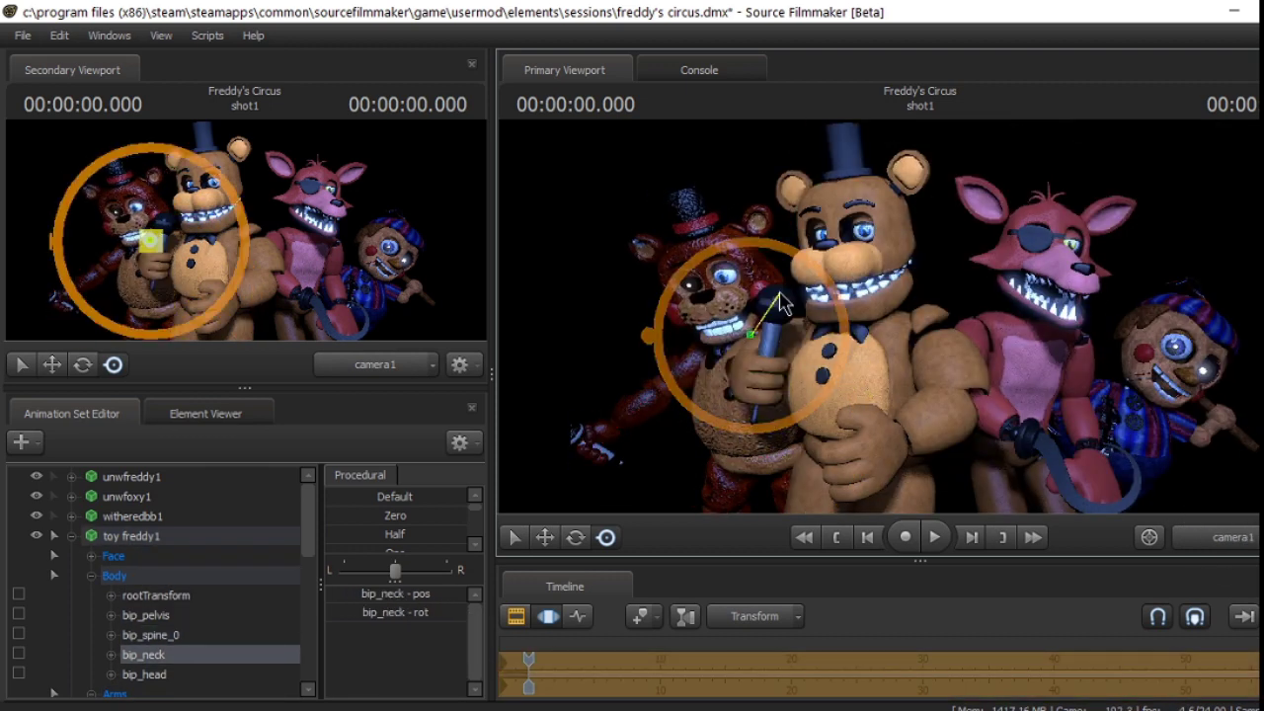
click(752, 326)
click(749, 330)
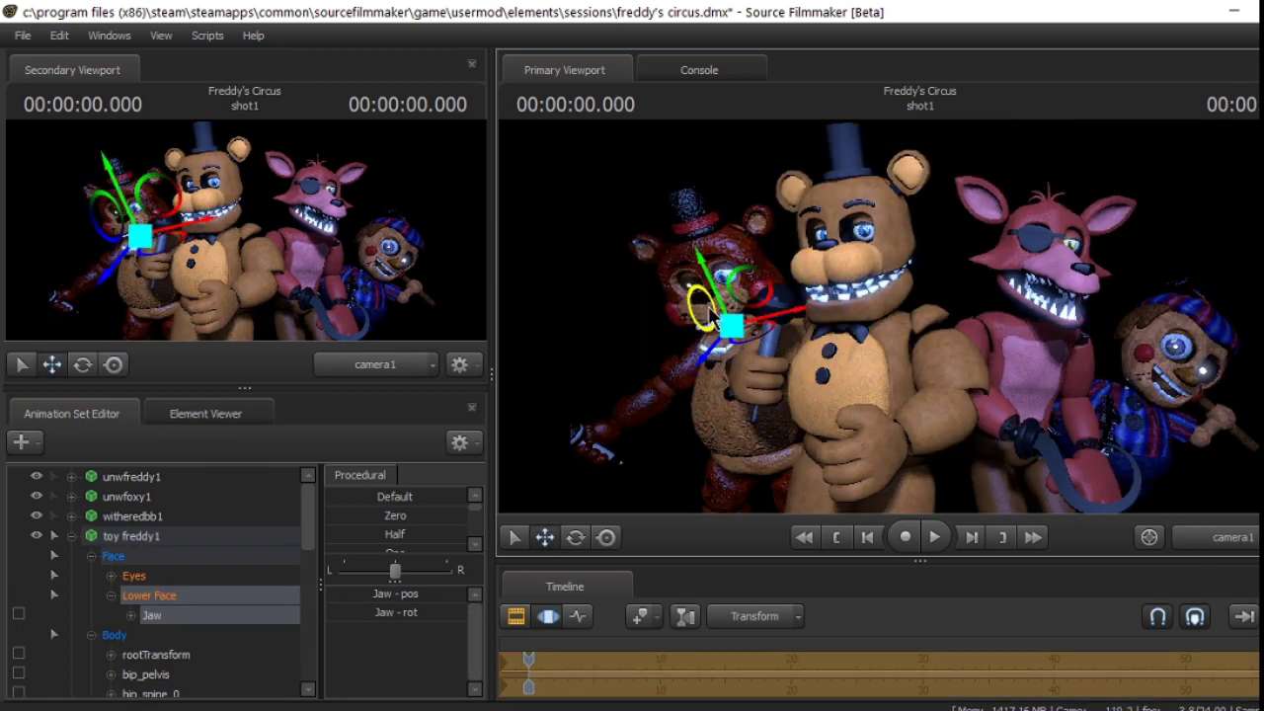
click(709, 314)
click(732, 334)
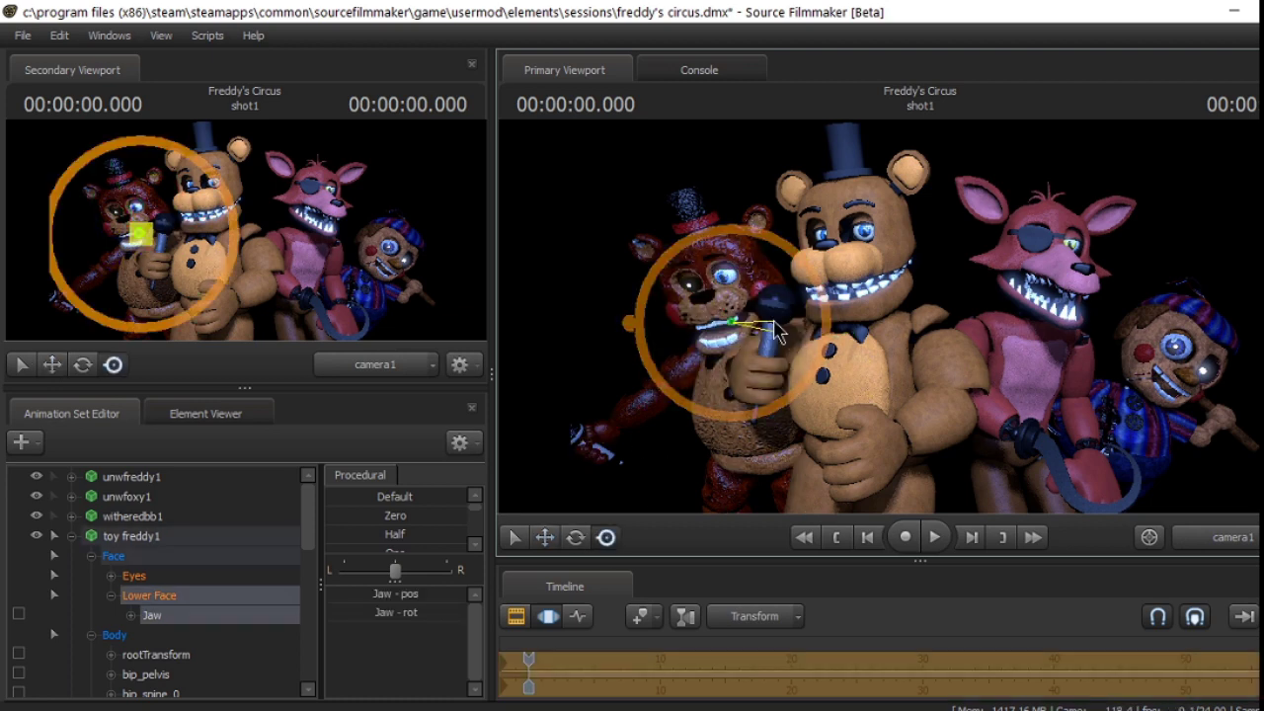
click(780, 325)
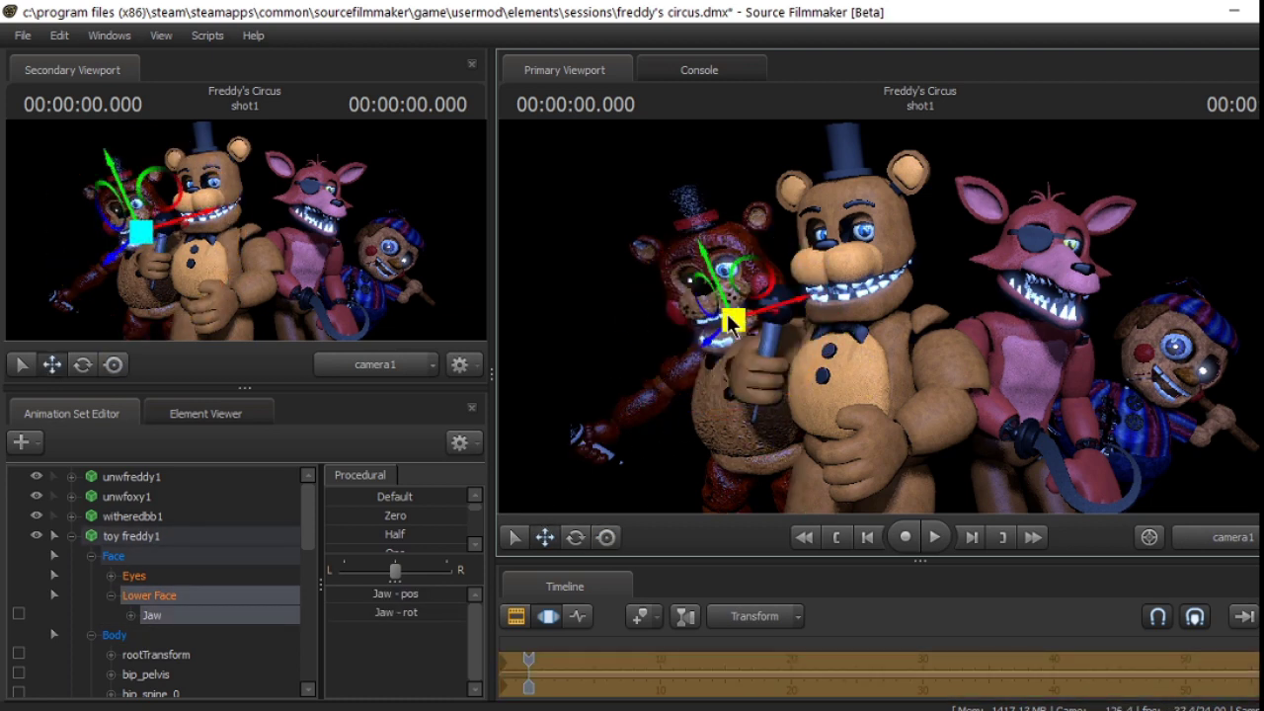
Repose toy freddy1's right arm by rotating bip_upperArm_R and drawing the hand closer to its body.
click(624, 450)
click(696, 388)
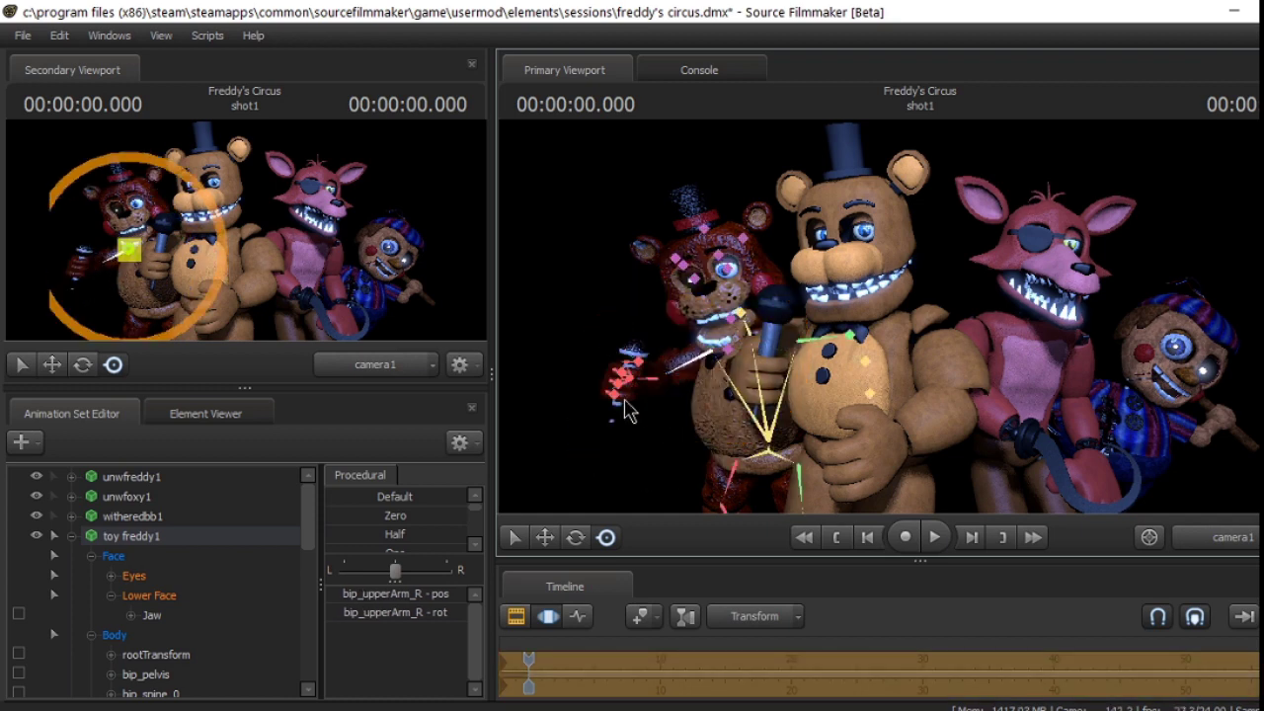
click(640, 380)
click(583, 454)
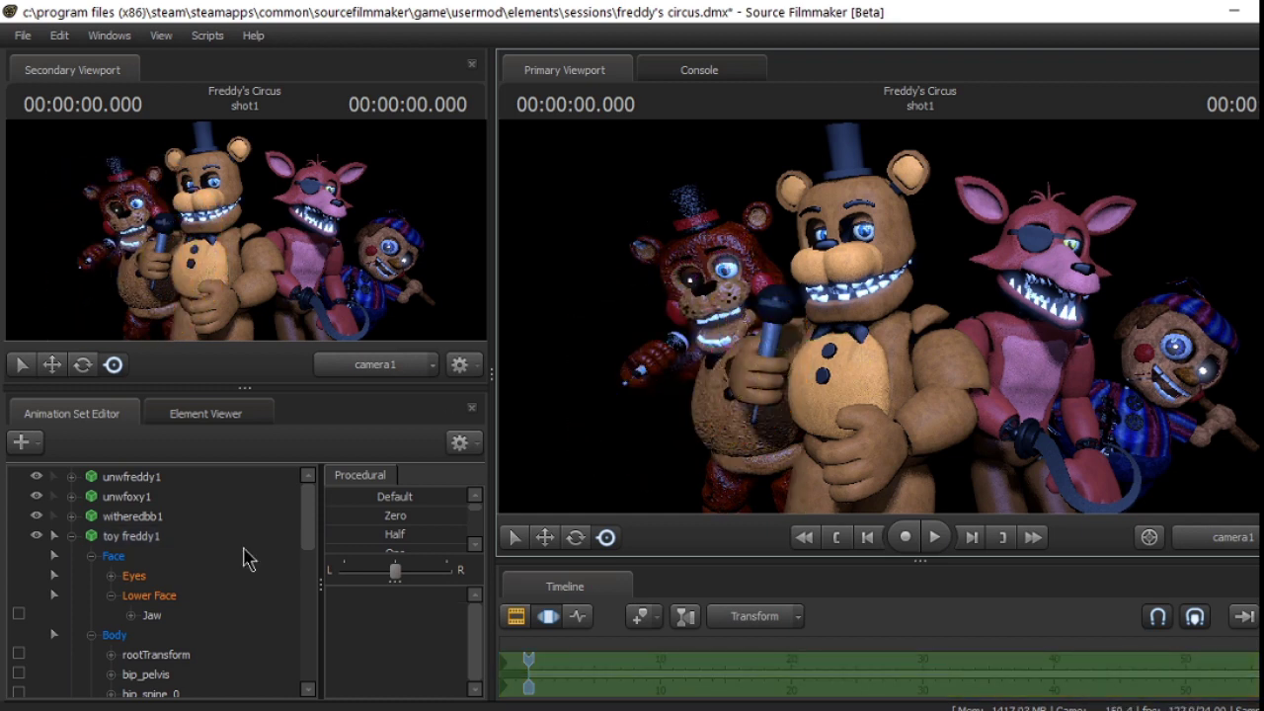
Adjust toy freddy1's EyeLid1_L and turn its eyes using Eye_L and Eye_R.
click(735, 276)
scroll(175, 642, up, 1)
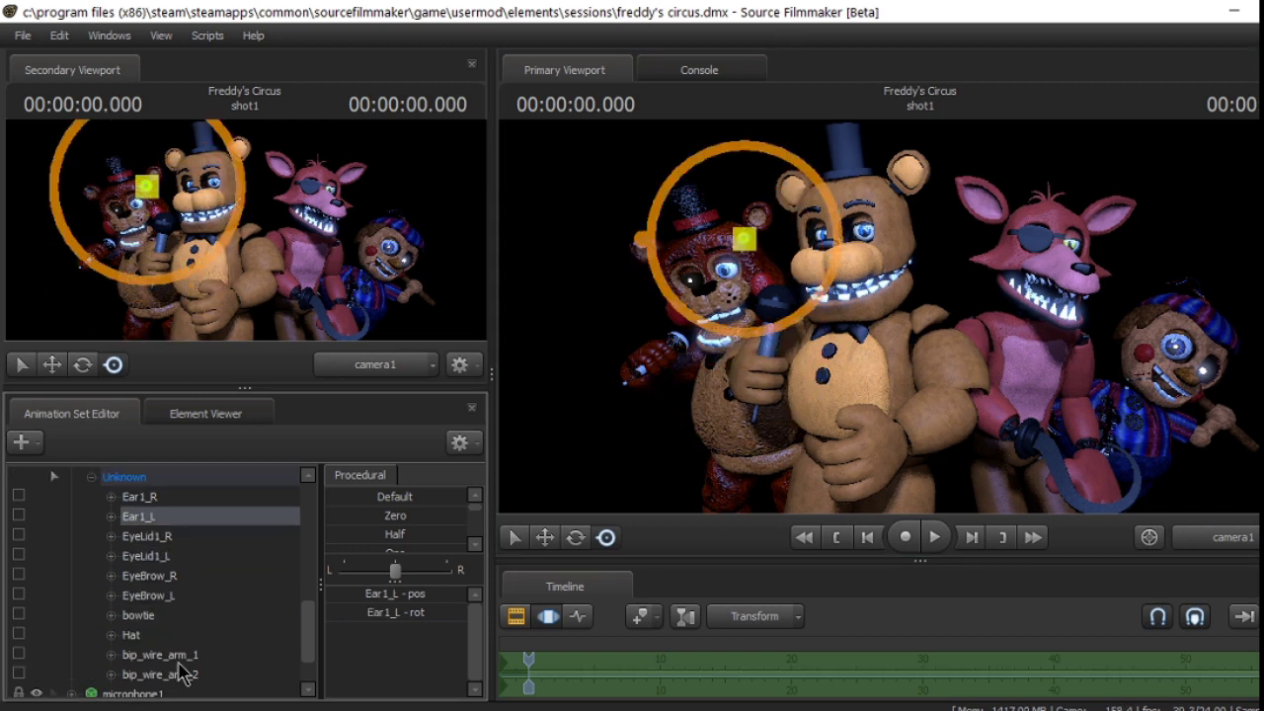
click(731, 268)
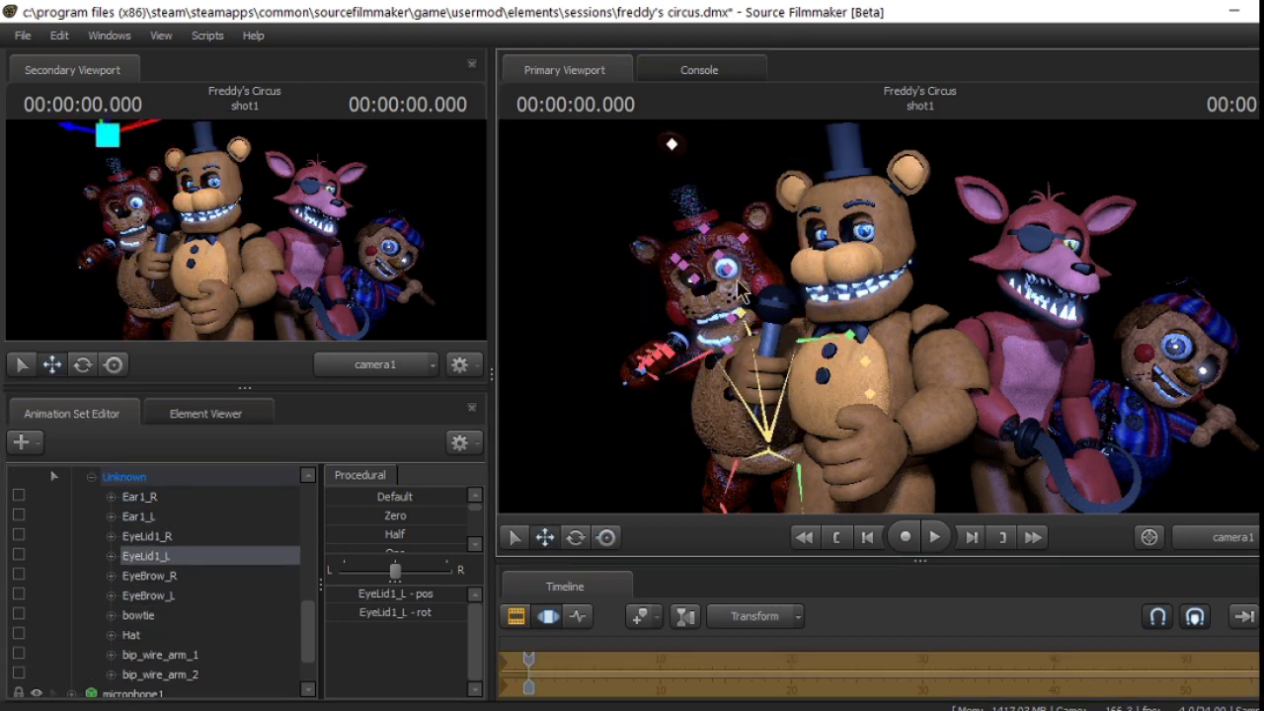
scroll(188, 637, up, 2)
click(134, 536)
click(607, 537)
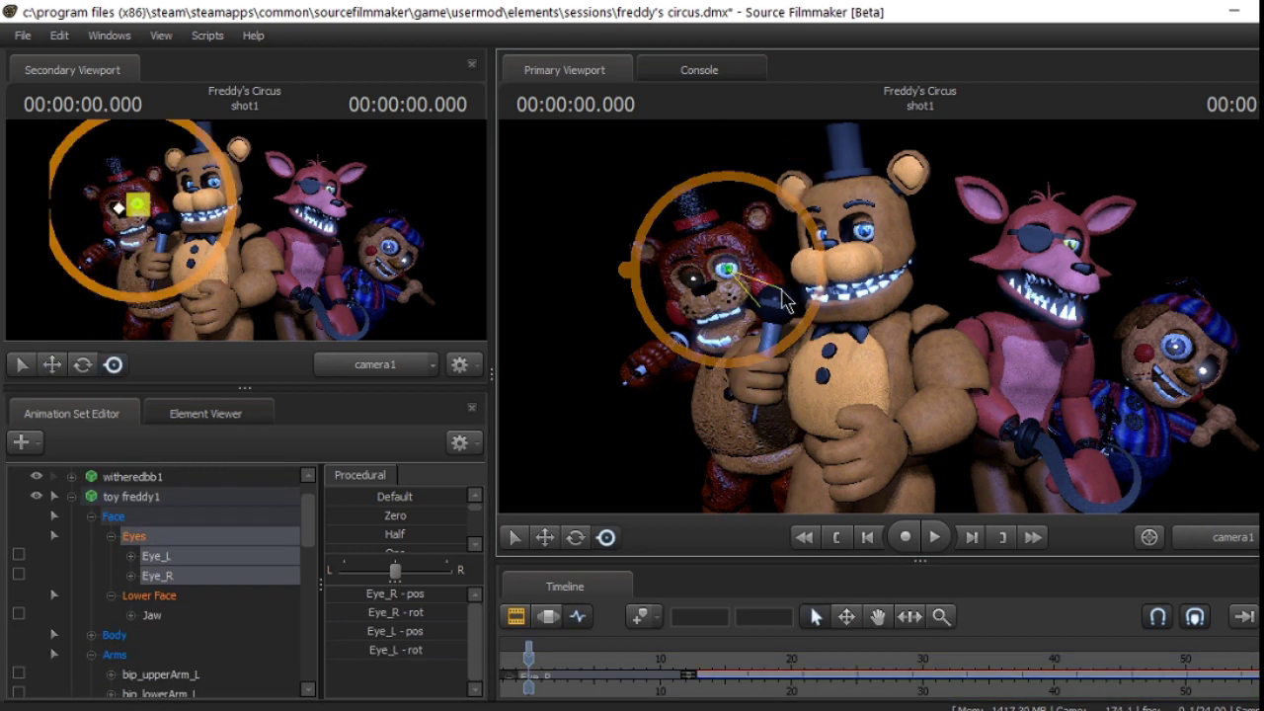
Rotate toy freddy1's bip_upperArm_R downward so the forearm hangs beside its belly.
click(703, 434)
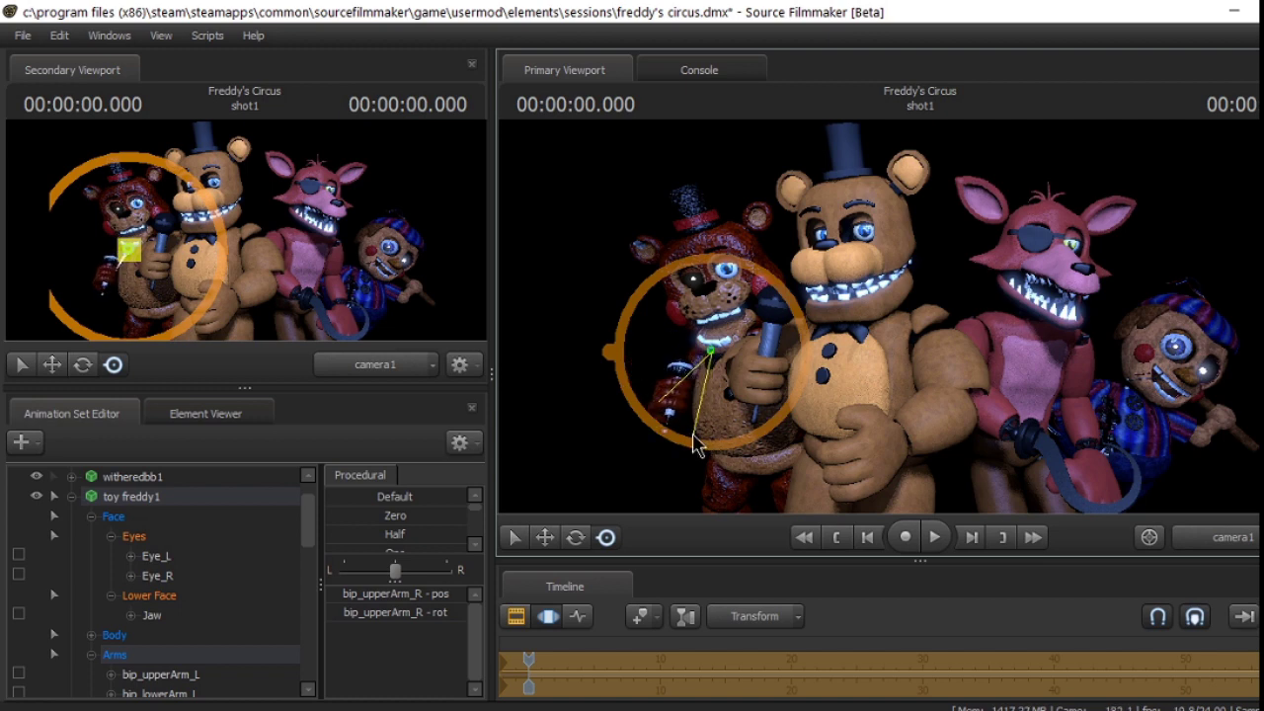
click(553, 464)
Unhide unwfredbear1 and bend its legs forward and apart by rotating bip_hip_L and bip_hip_R.
click(37, 574)
click(138, 576)
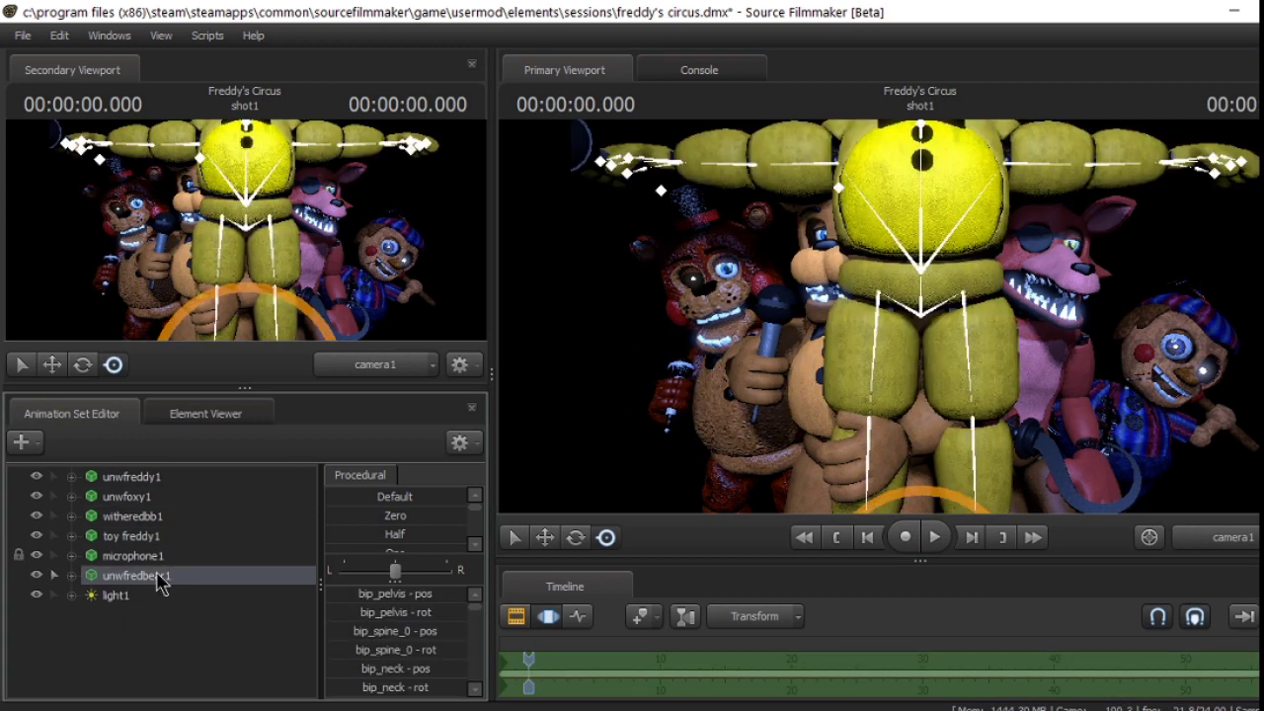
click(868, 347)
drag(868, 347, 971, 262)
key(e)
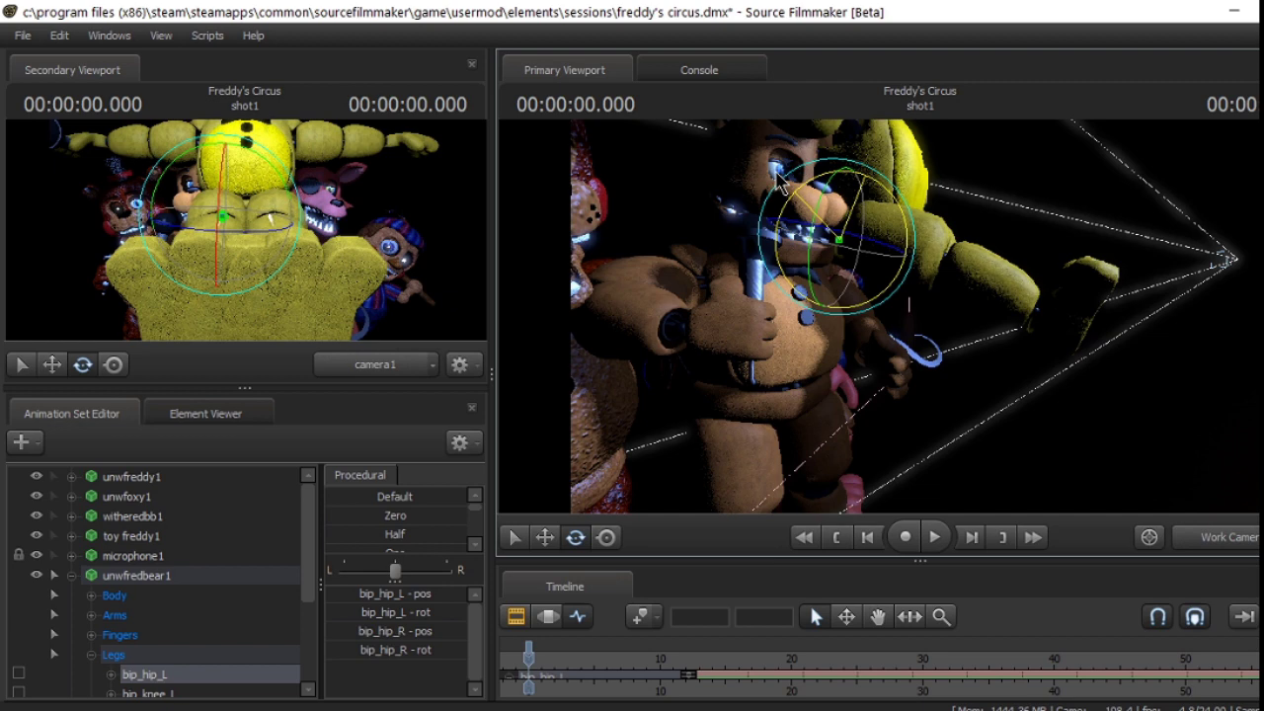
key(ctrl+z)
click(797, 240)
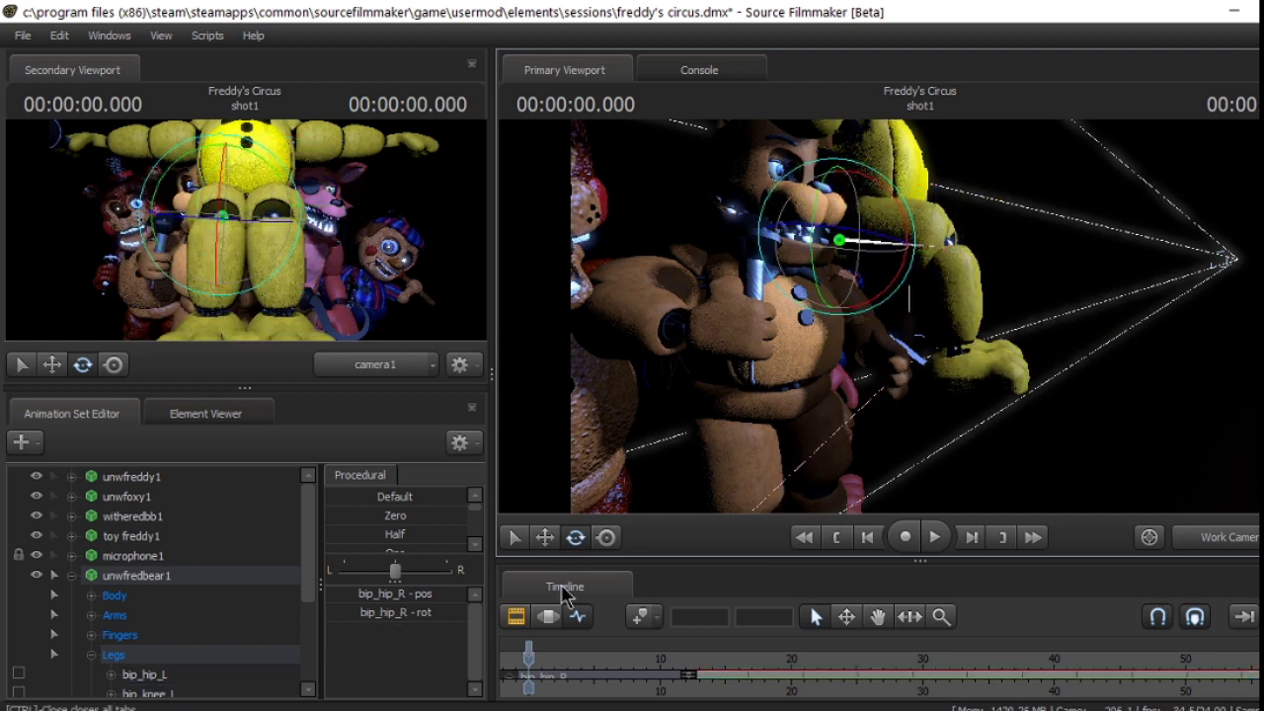
drag(798, 240, 909, 261)
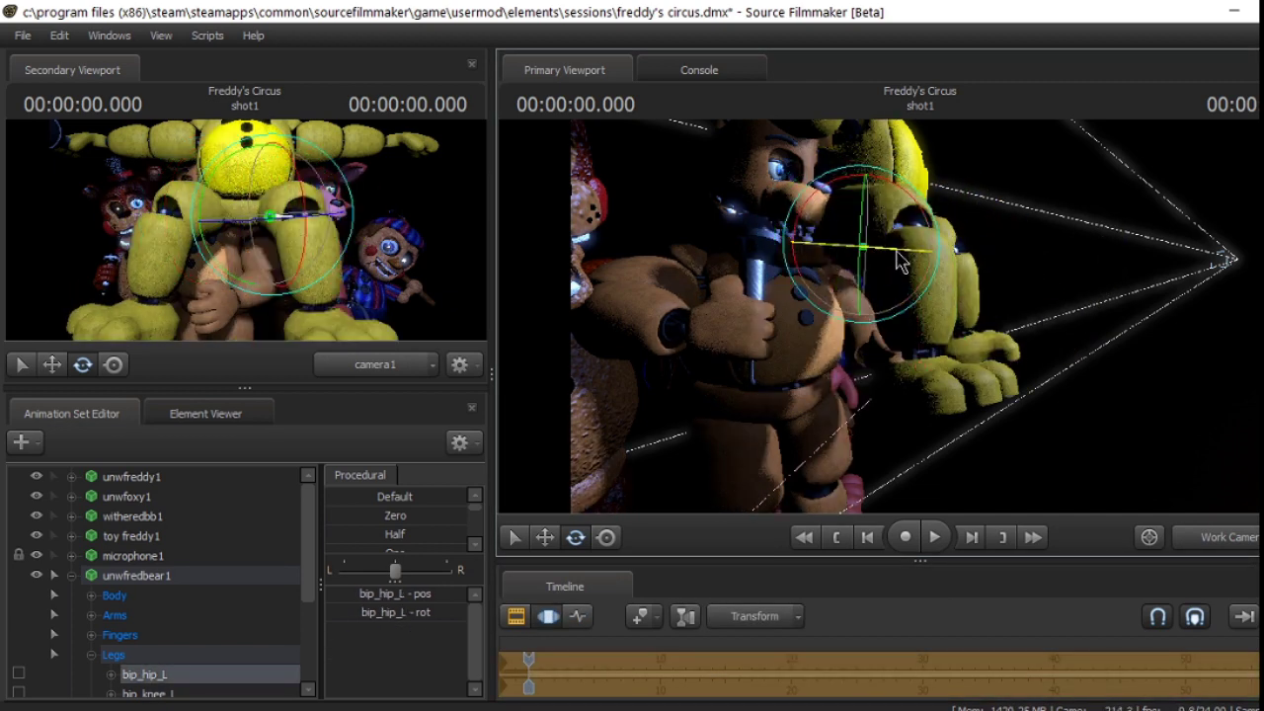
Apply a rig script to unwfredbear1.
click(154, 581)
right_click(154, 580)
mouse_move(178, 481)
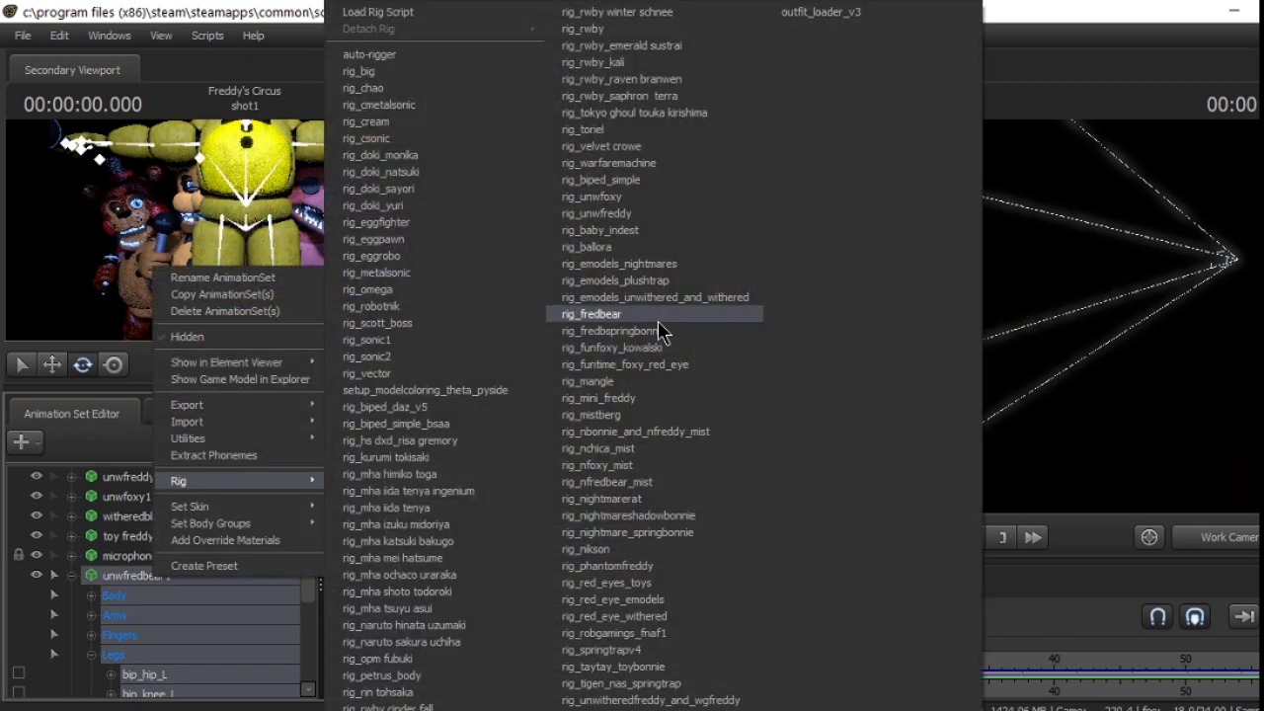
click(662, 198)
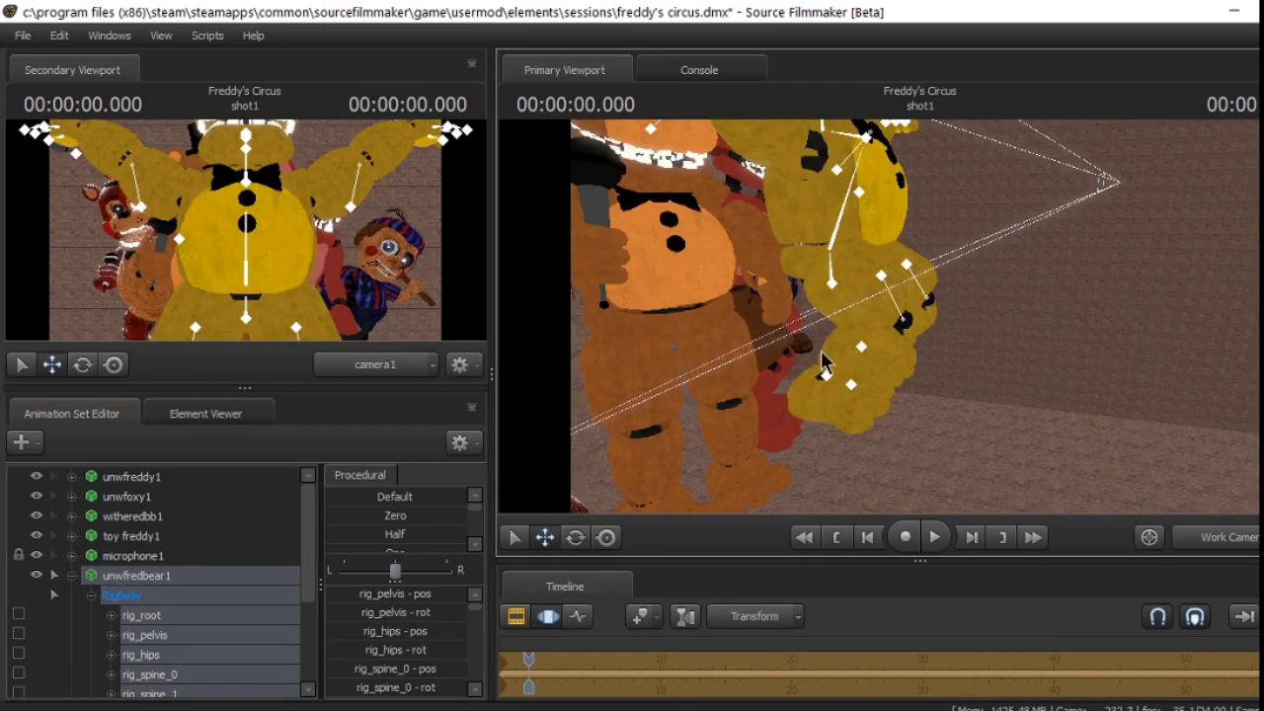
click(824, 419)
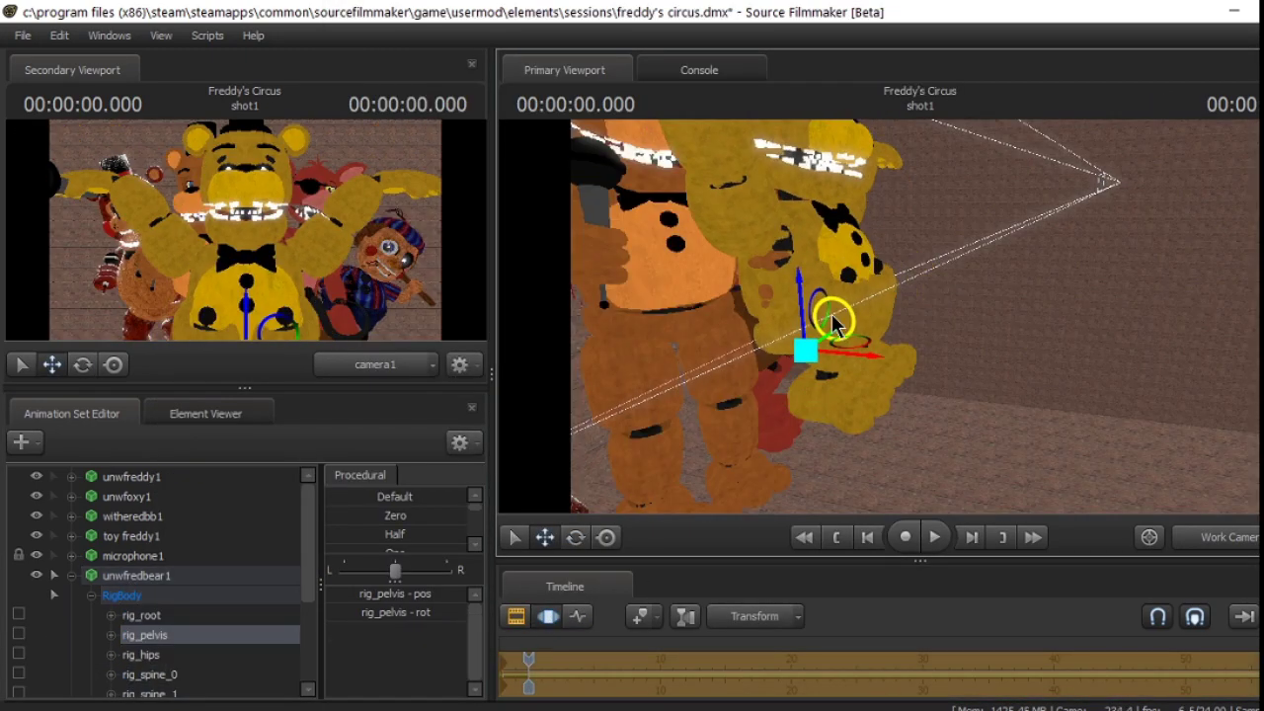
click(825, 419)
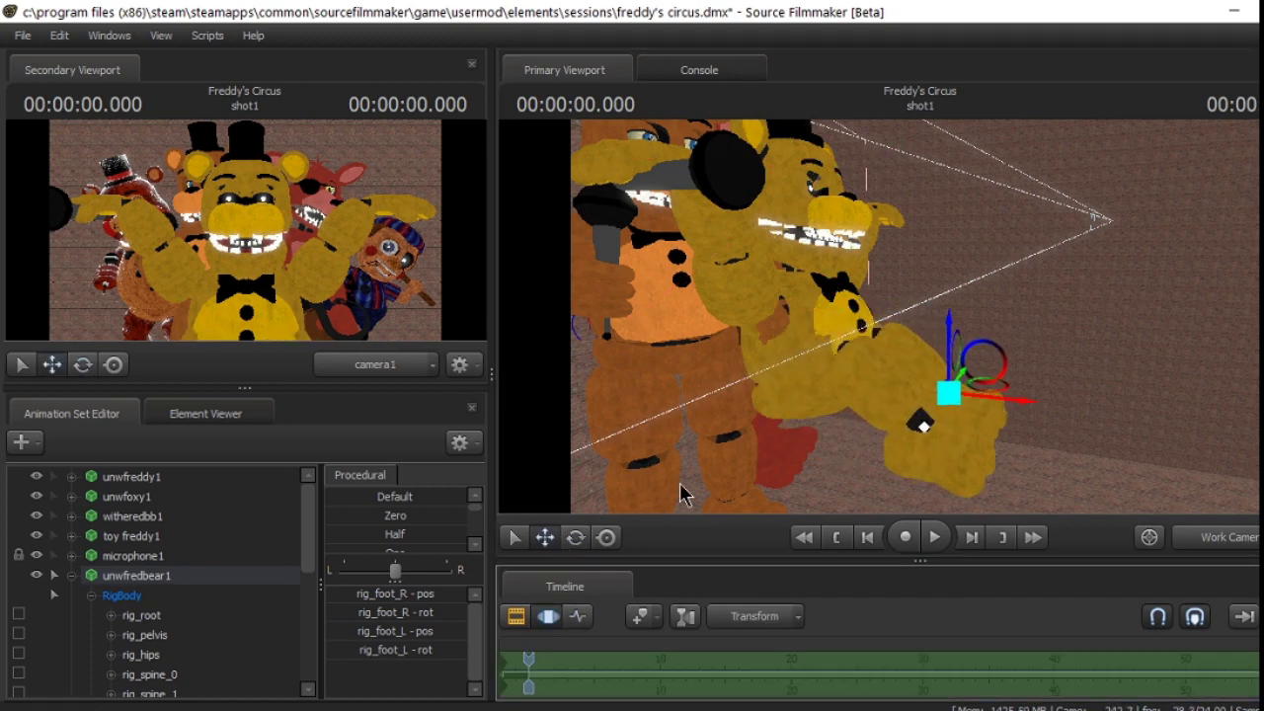
drag(918, 420, 992, 367)
key(e)
drag(943, 427, 790, 414)
click(1019, 318)
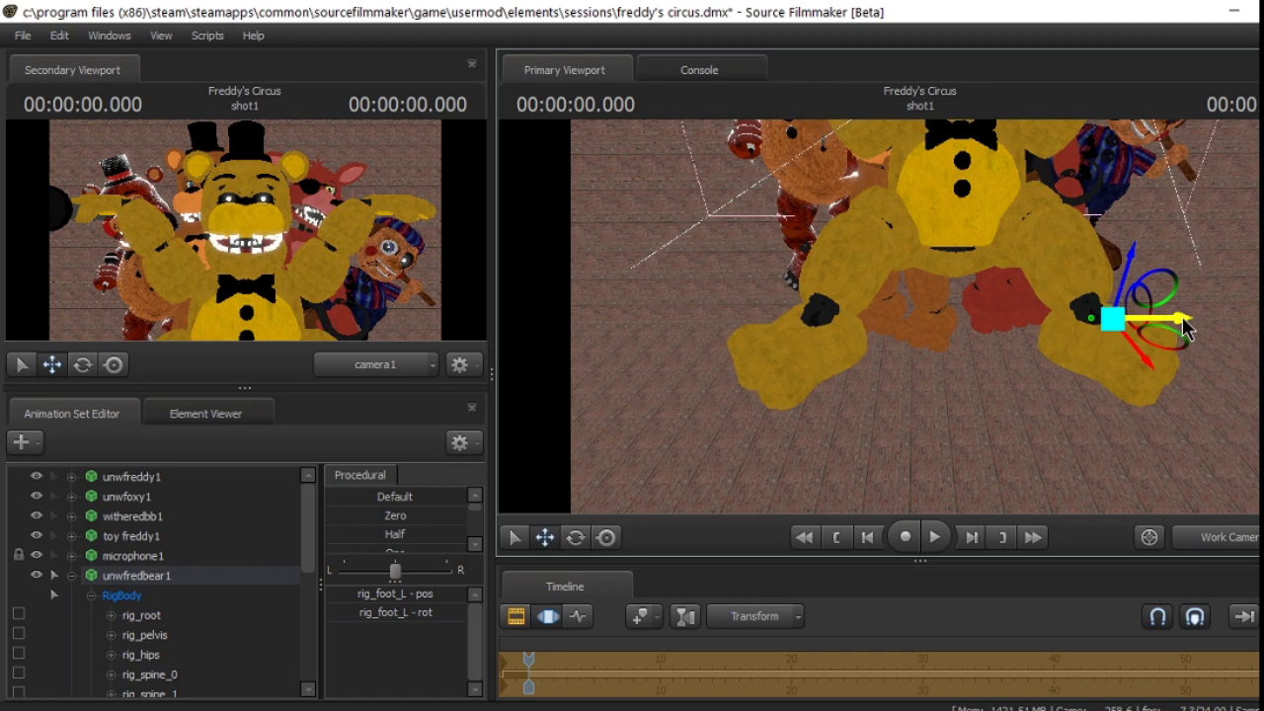
drag(1185, 329, 592, 503)
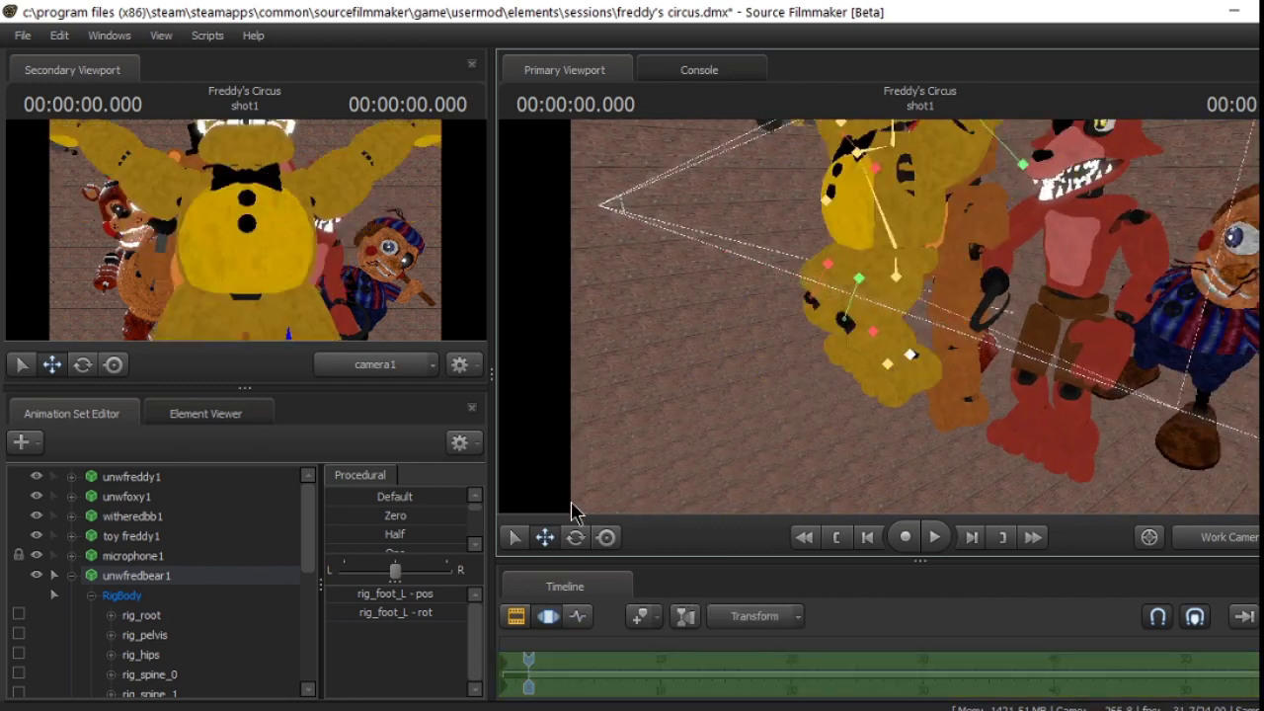
Move the whole unwfredbear1 model behind the group, between unwfreddy1 and unwfoxy1.
key(e)
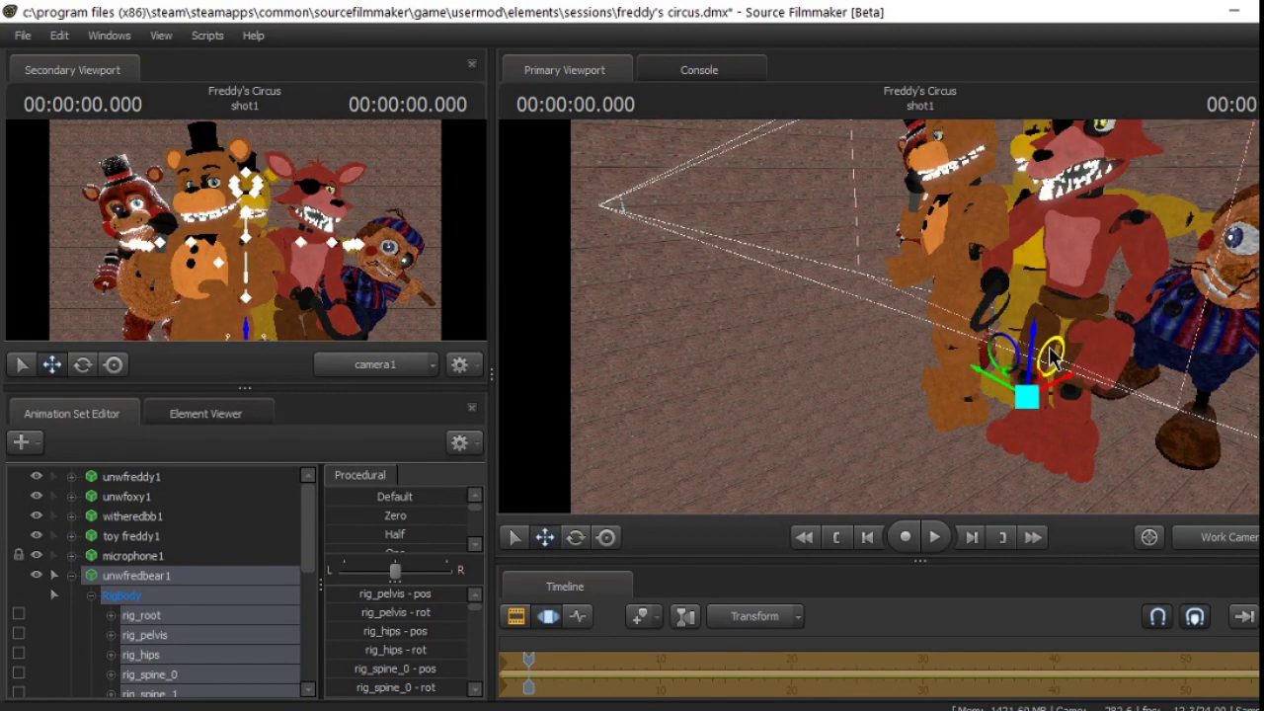
click(1234, 536)
click(1240, 539)
Reframe camera1 to include unwfredbear1 behind the others and re-enable lighting in the viewport.
click(1214, 536)
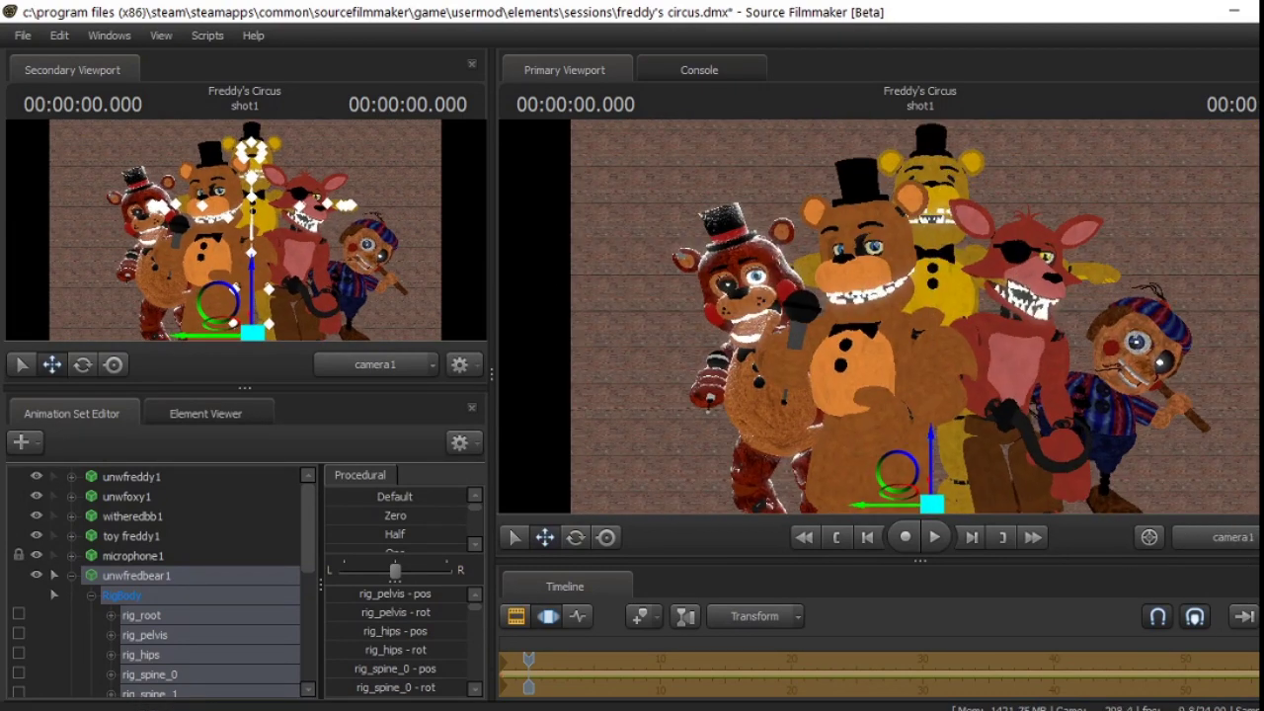
right_click(922, 320)
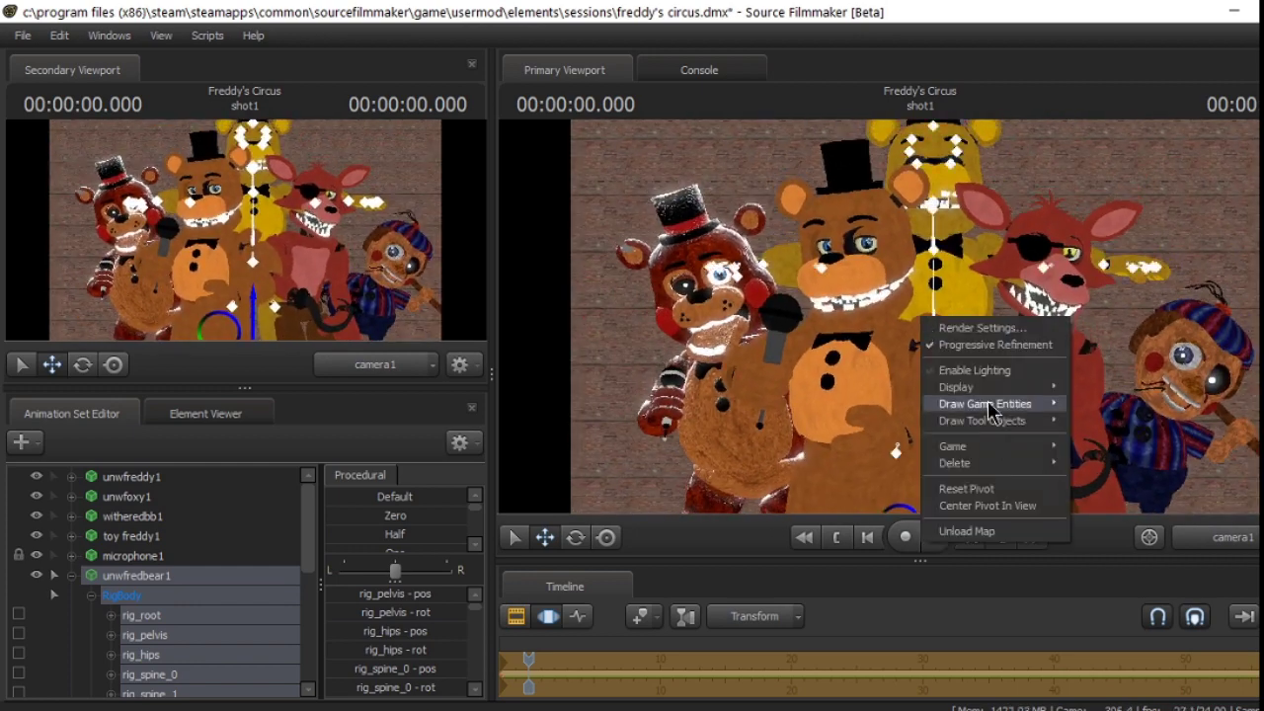
click(966, 530)
Lean unwfredbear1's body by rotating rig_pelvis and check its placement behind the group.
click(896, 452)
key(e)
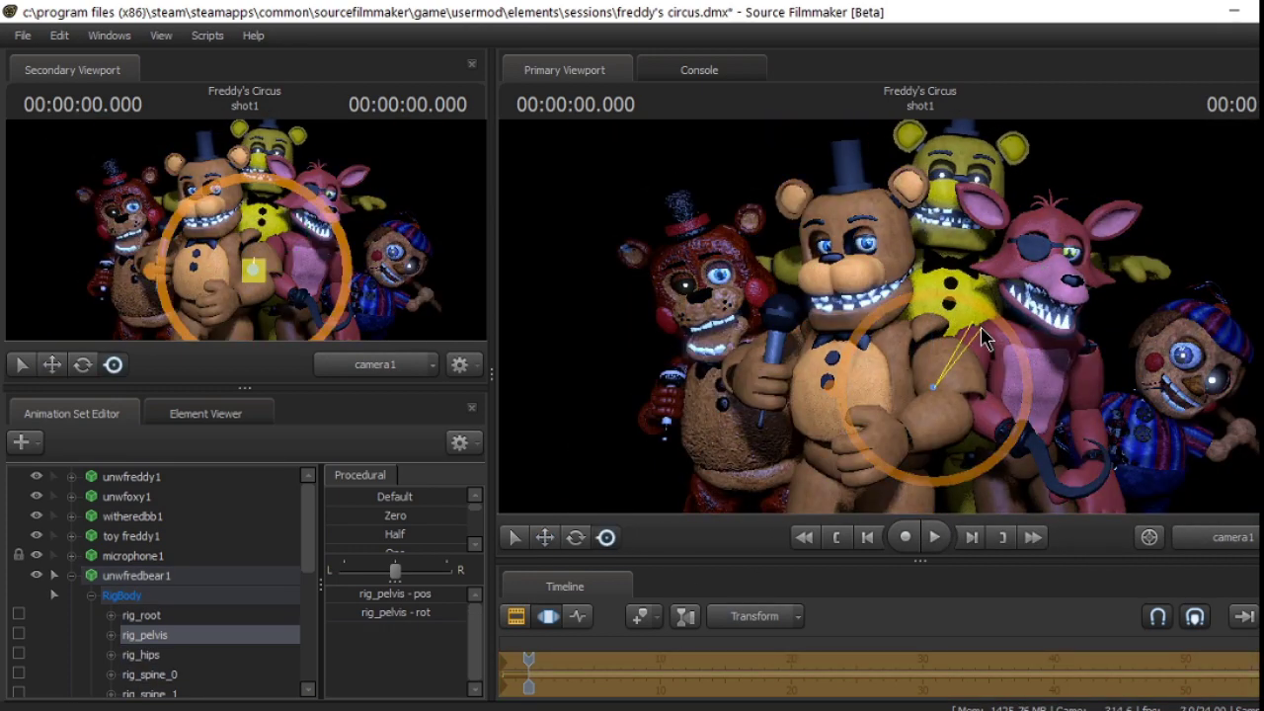
click(948, 366)
click(1234, 537)
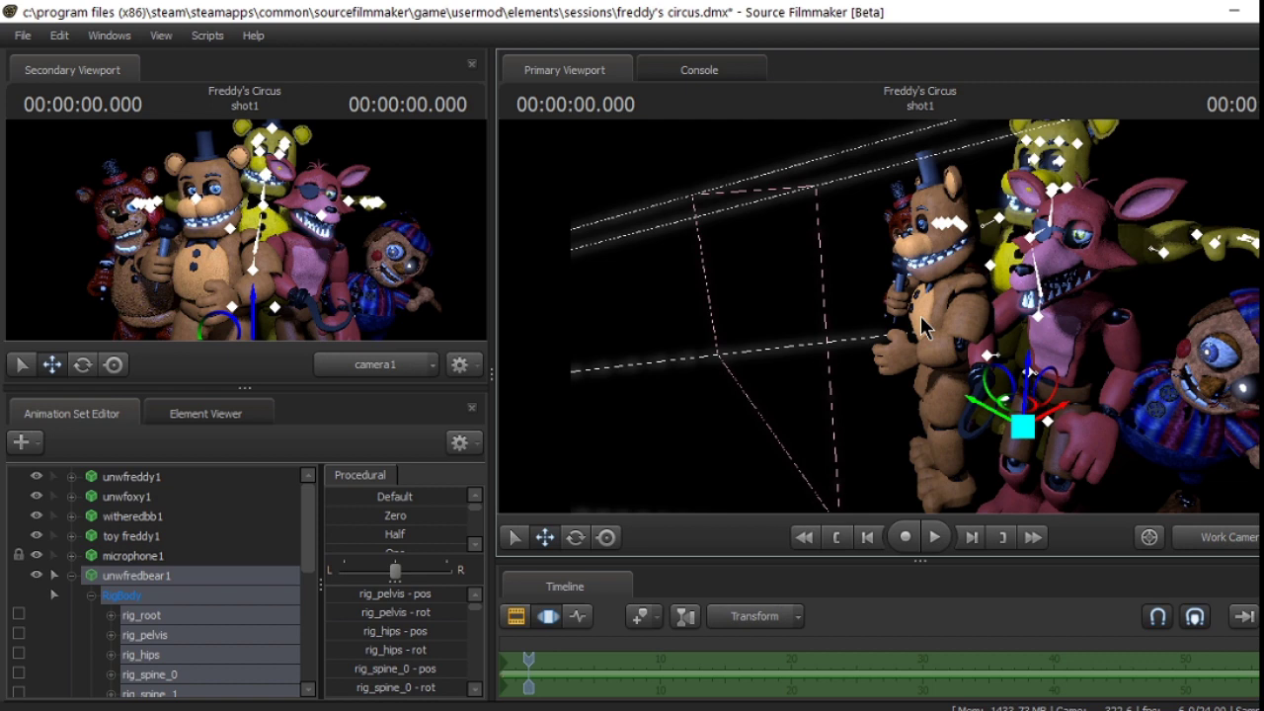
click(1200, 537)
Tilt unwfredbear1's head using the rig_neck and rig_head controls.
click(950, 260)
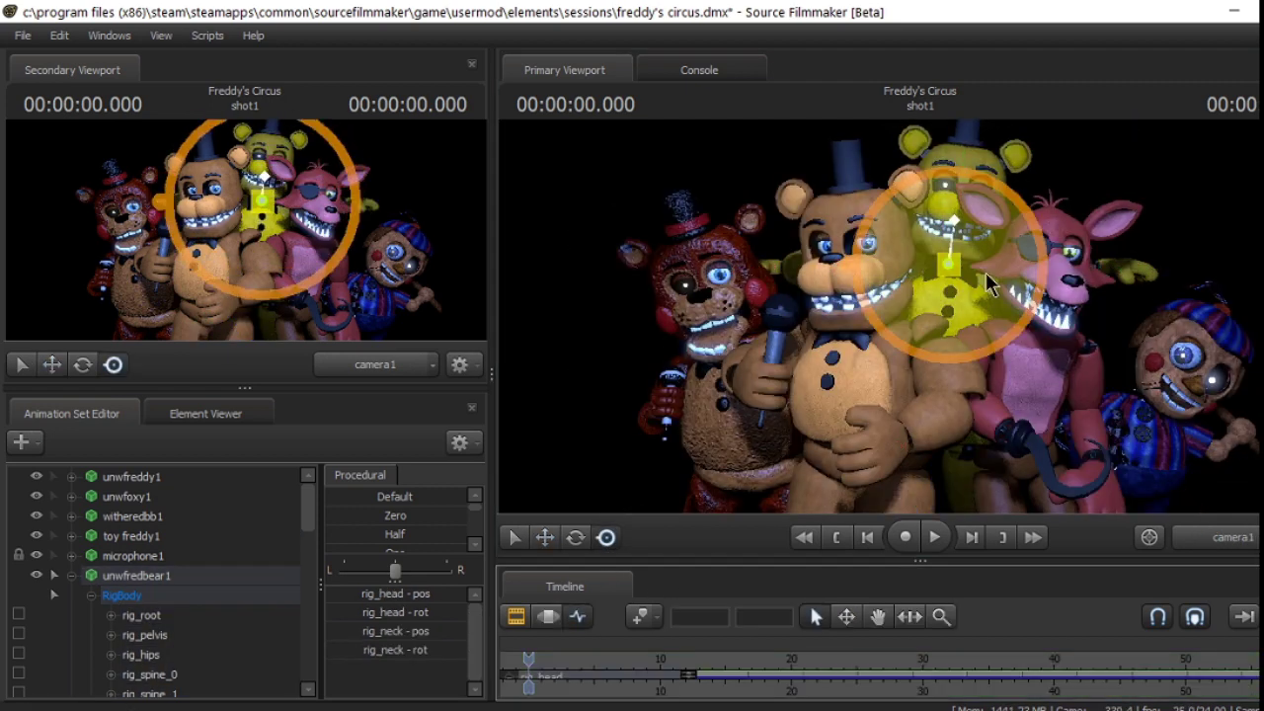
click(956, 225)
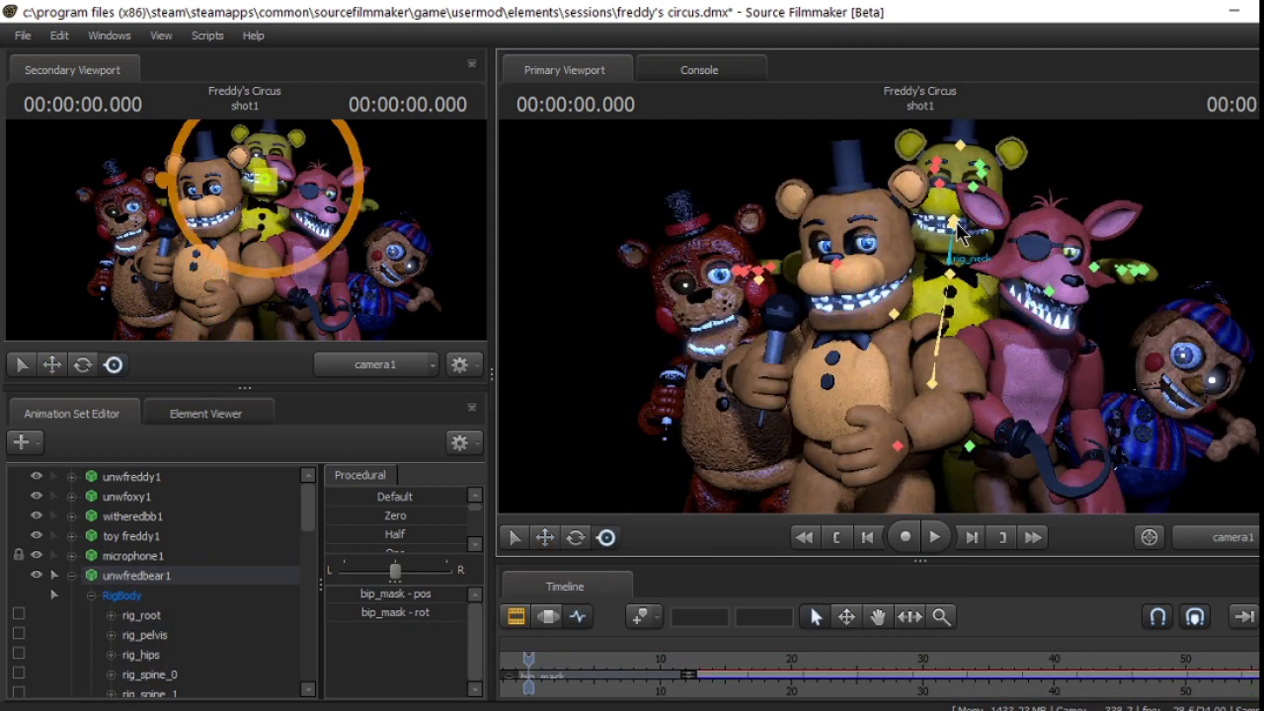
key(e)
Open unwfredbear1's mouth wide by rotating bip_jaw.
click(548, 616)
scroll(145, 614, down, 10)
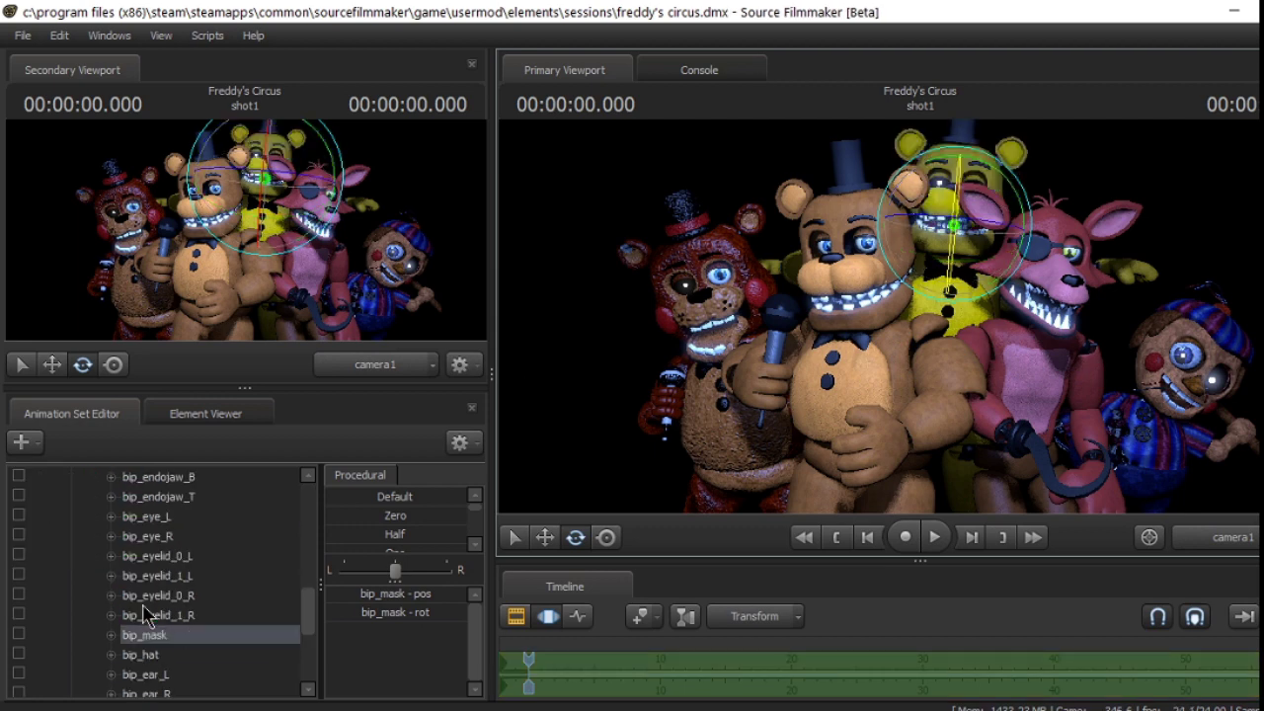
scroll(148, 613, up, 3)
click(955, 219)
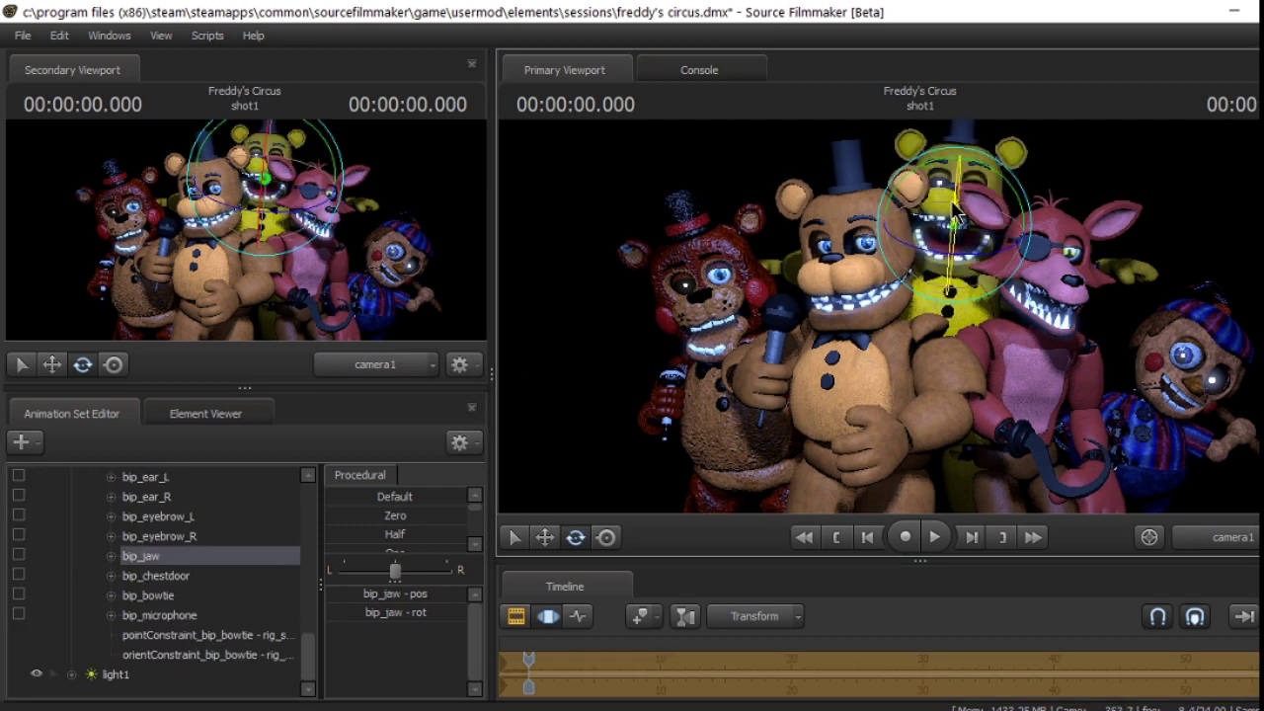
Lower unwfredbear1's rig_hand_L behind unwfoxy1 and bring rig_hand_R with the microphone in front of its chest.
click(1066, 331)
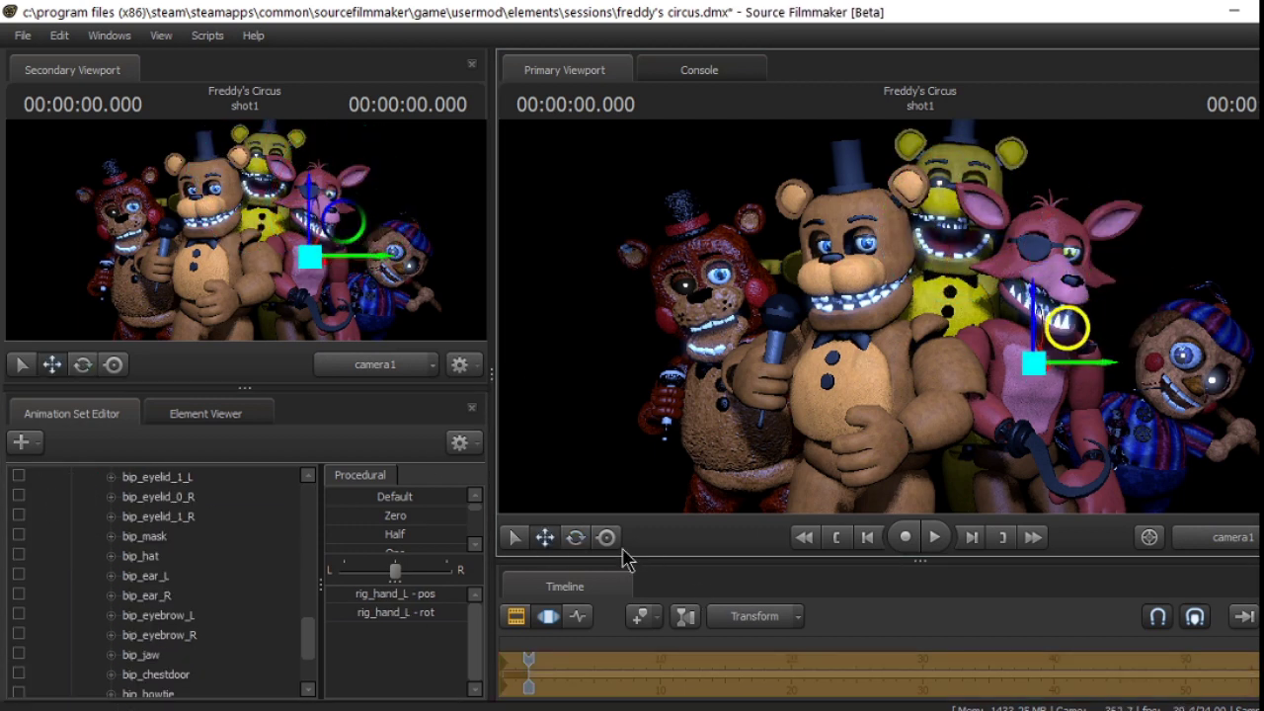
click(771, 264)
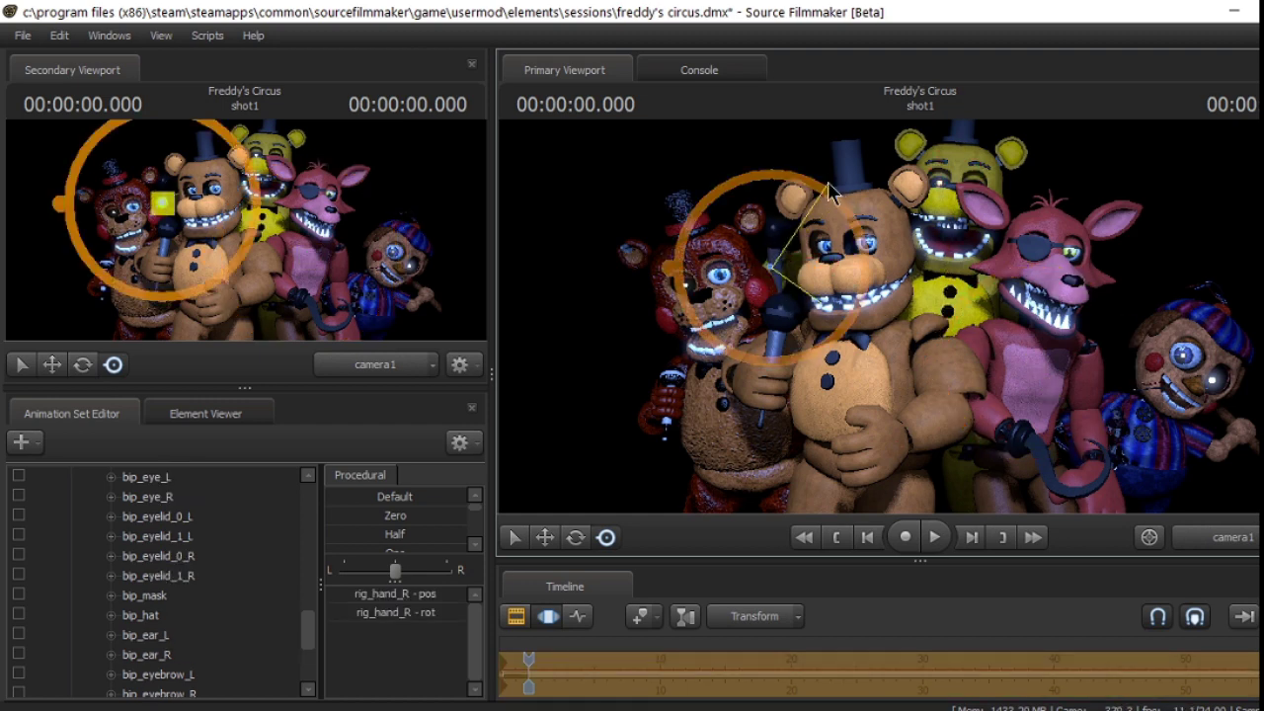
key(w)
drag(815, 265, 783, 365)
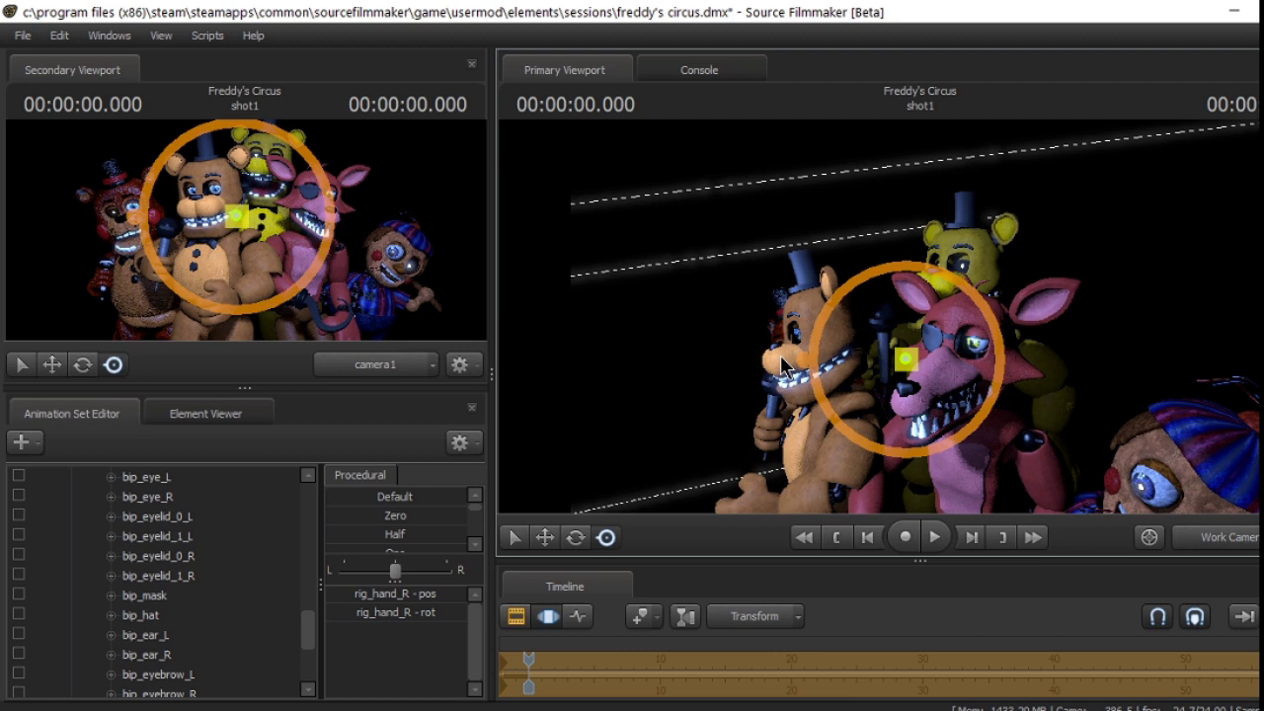
click(1229, 536)
click(1234, 533)
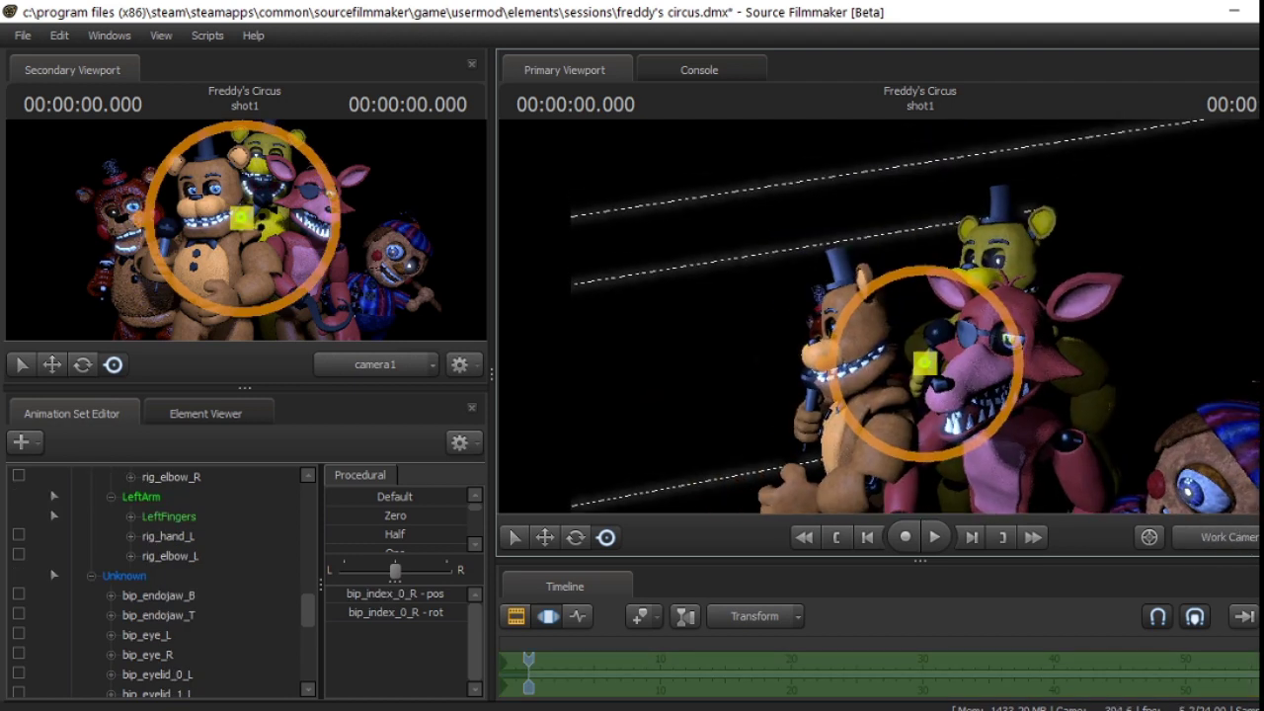
Curl unwfredbear1's right index, middle and pinky finger bones around the microphone.
scroll(879, 316, up, 5)
scroll(207, 619, down, 10)
drag(206, 537, 202, 635)
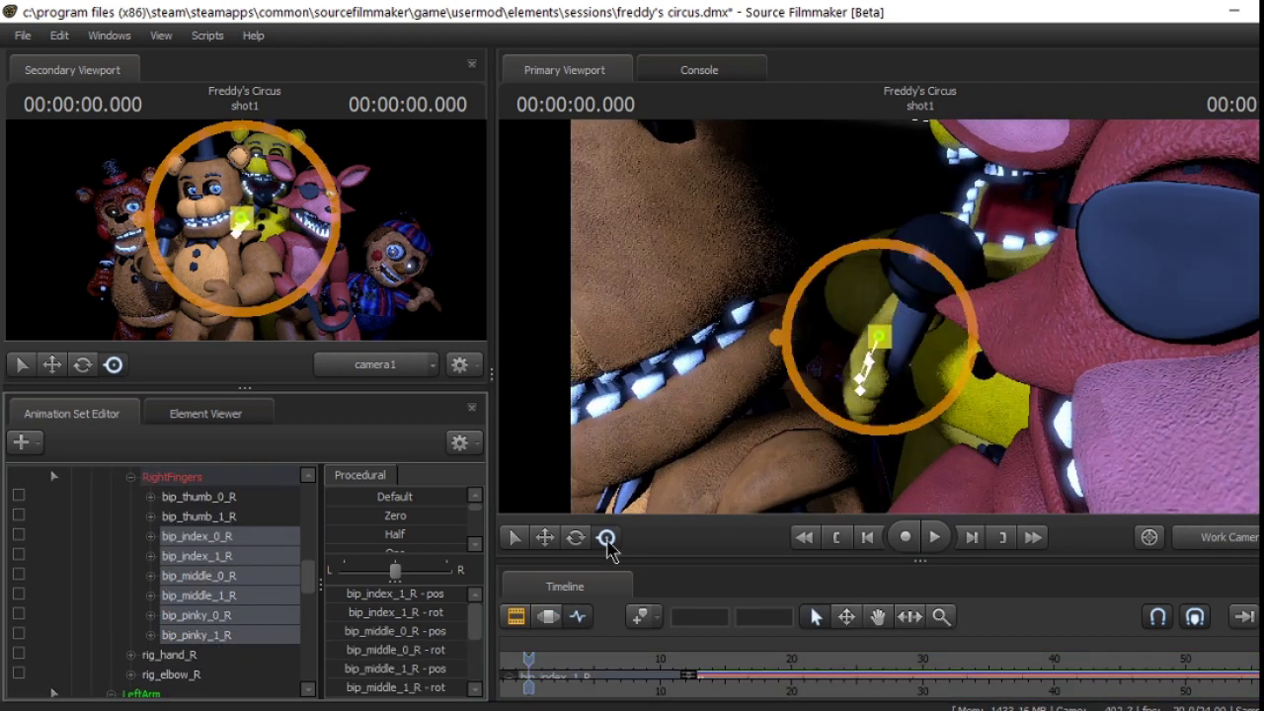
key(e)
Collapse unwfredbear1's expanded control groups in the animation set list.
click(171, 477)
click(130, 477)
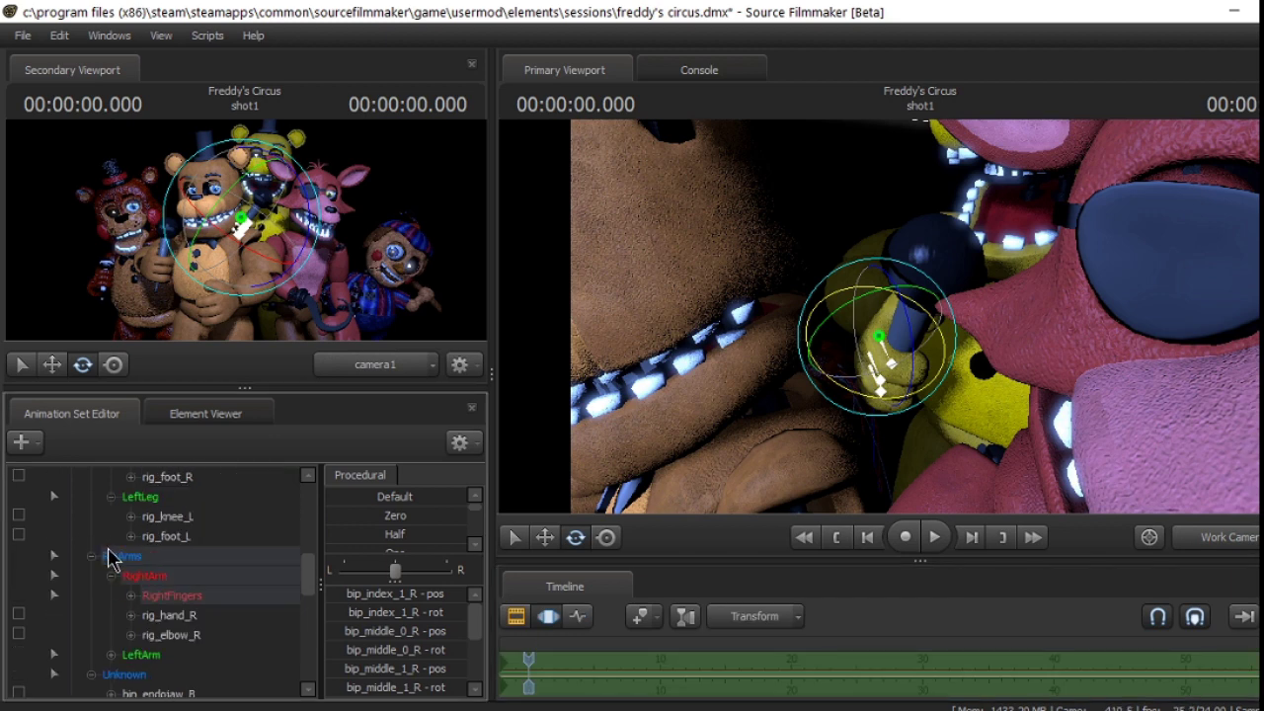
click(90, 556)
click(98, 583)
click(71, 576)
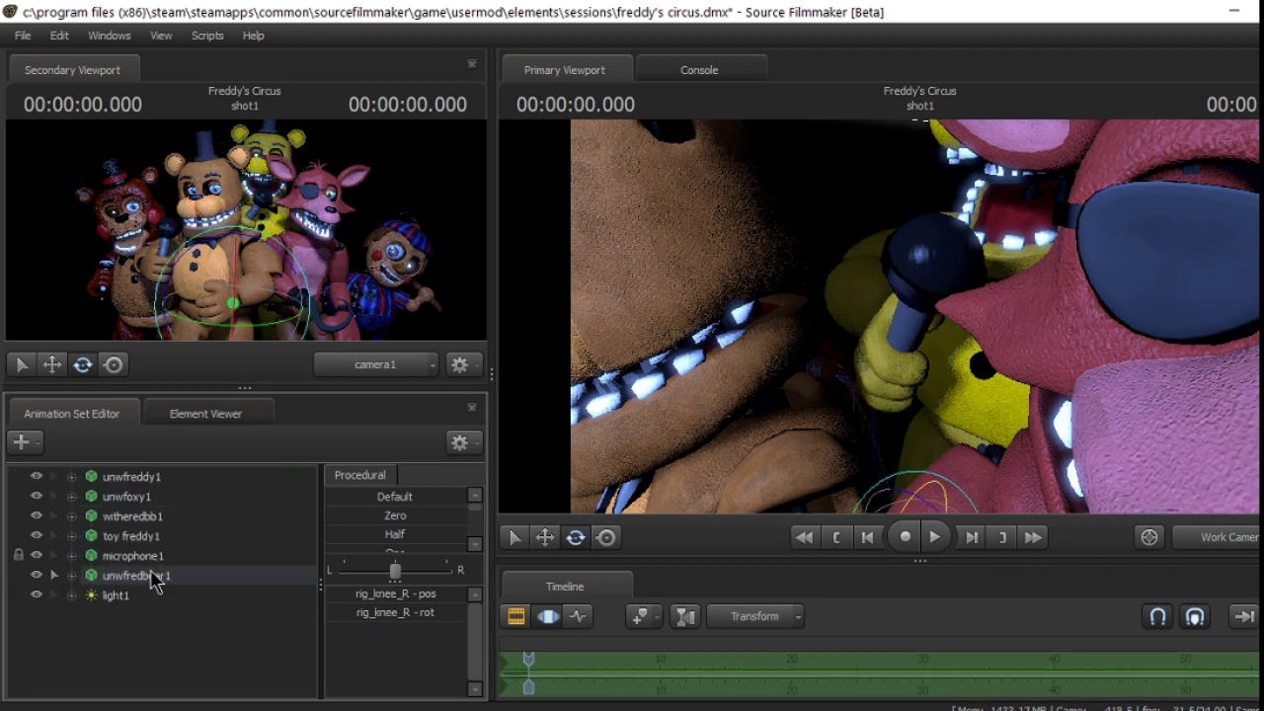
Rotate and move unwfredbear1's rig_hand_R to hold the microphone upright near its mouth, and check through camera1.
click(889, 358)
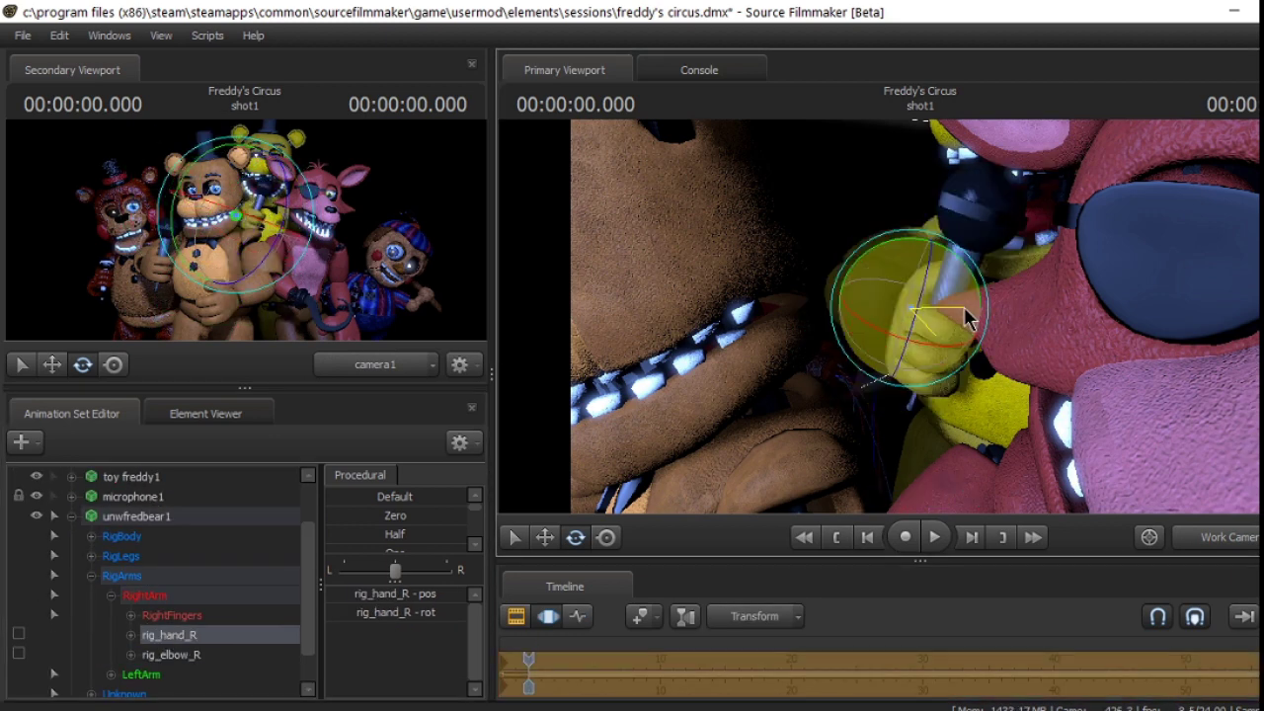
key(r)
key(w)
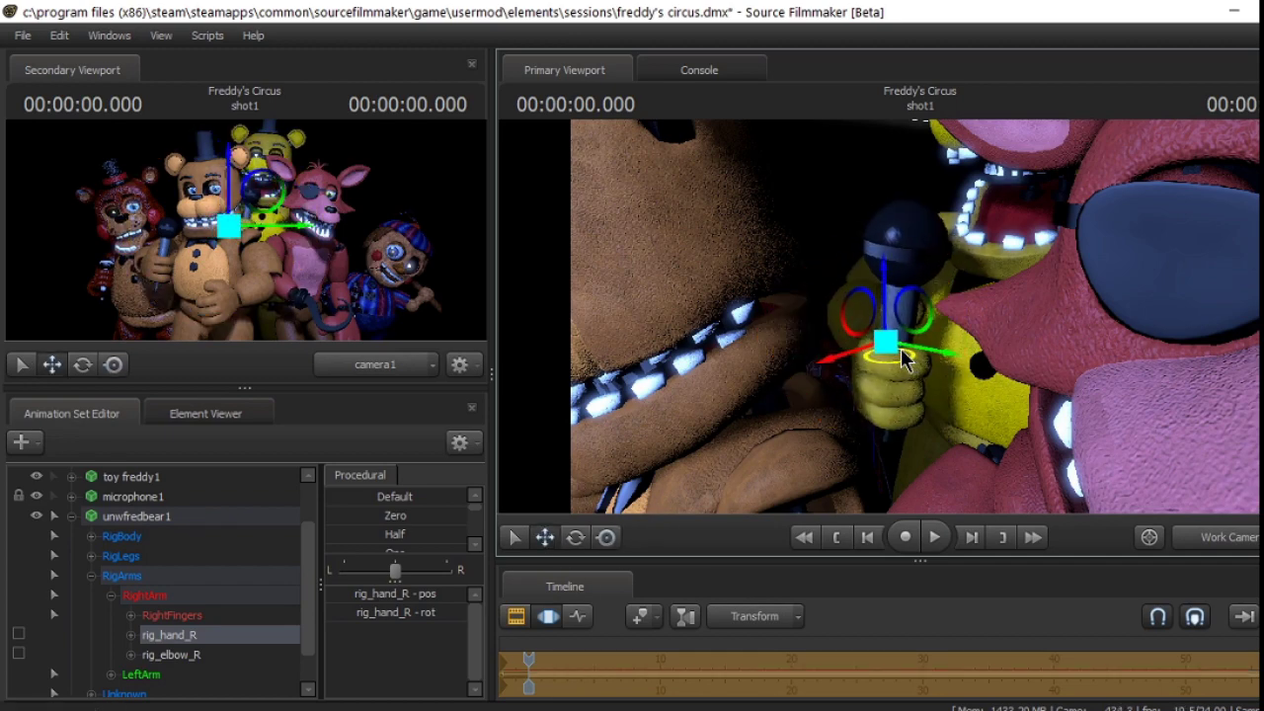
click(1209, 537)
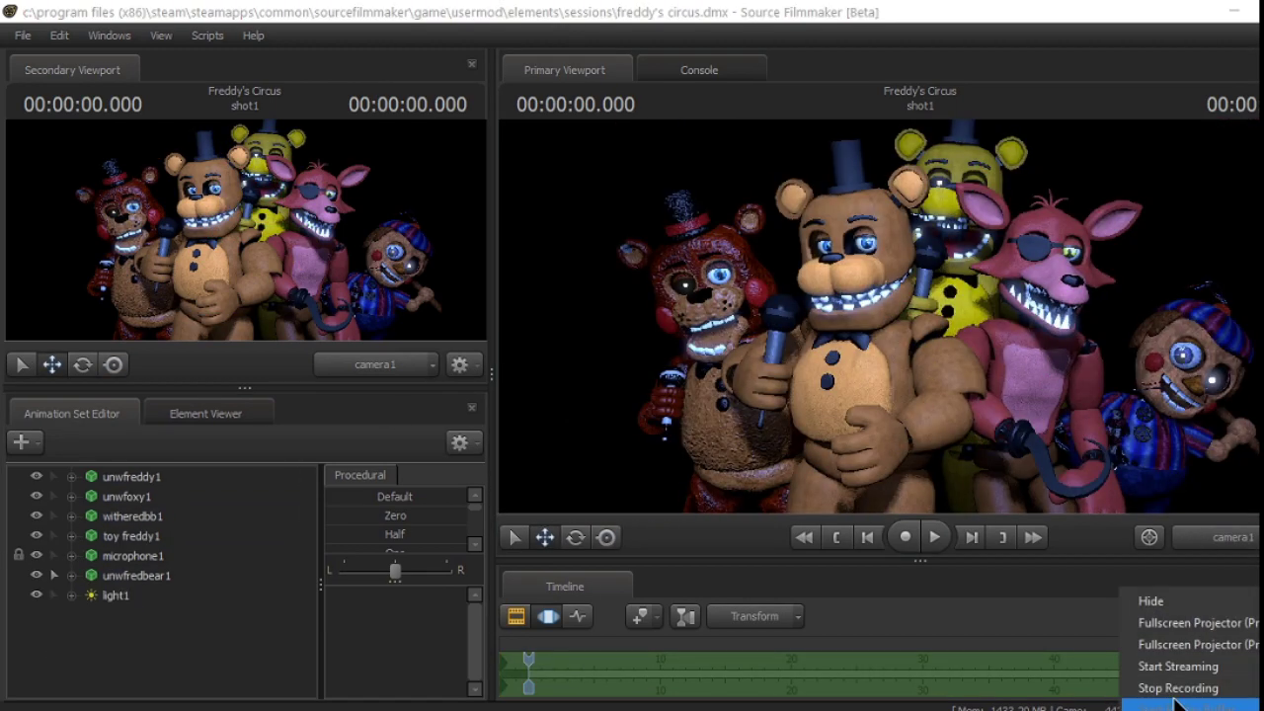